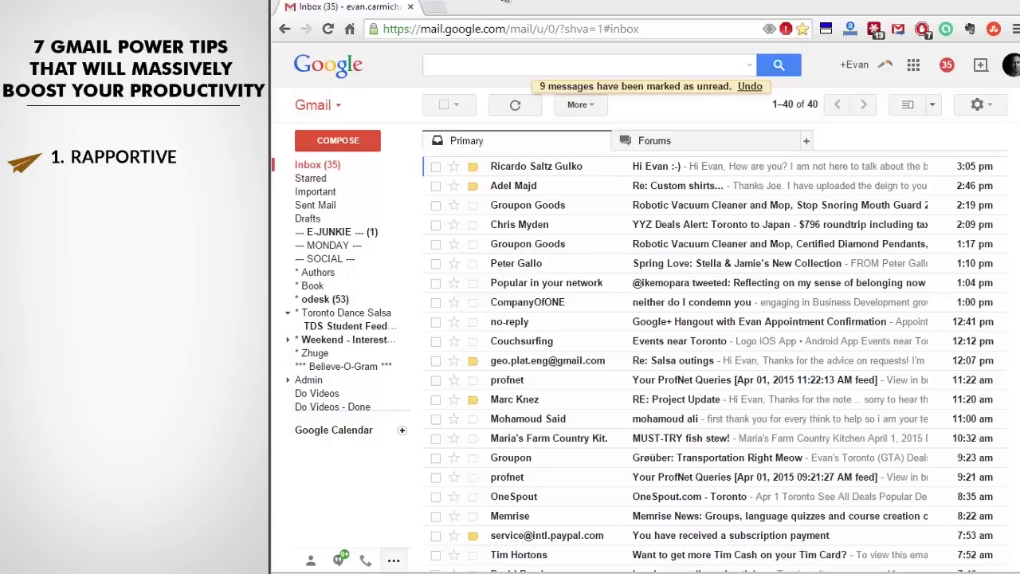
Load rapportive.com in a new tab, then open the Easter greeting email in Gmail
left_click(436, 8)
type("rapportive.com")
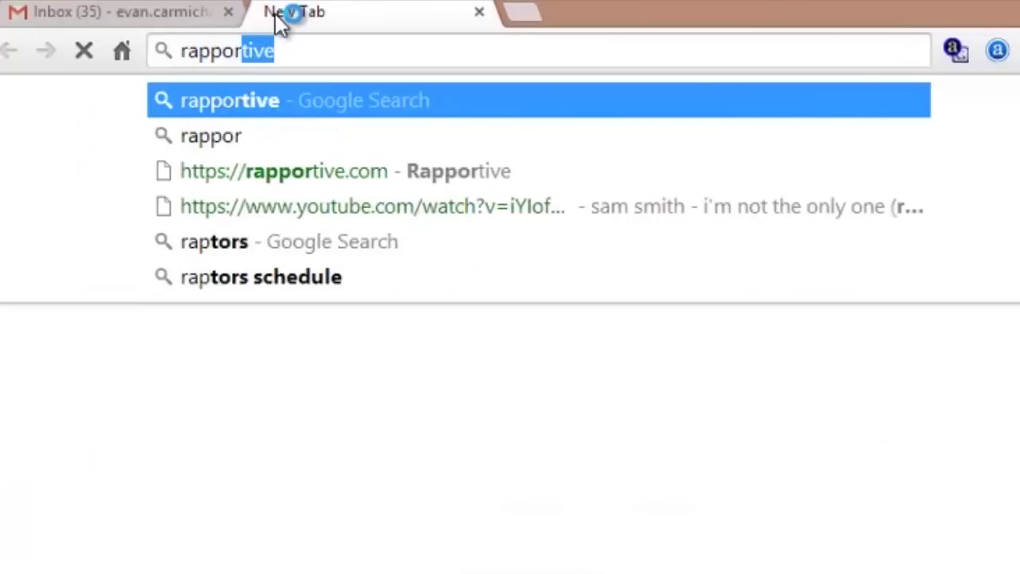
key("Return")
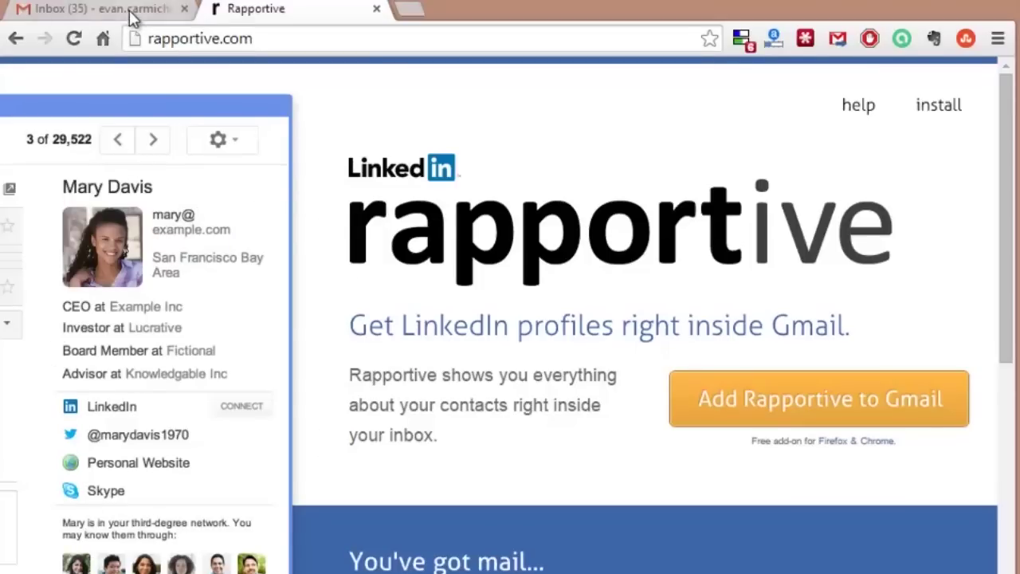
left_click(136, 10)
left_click(379, 225)
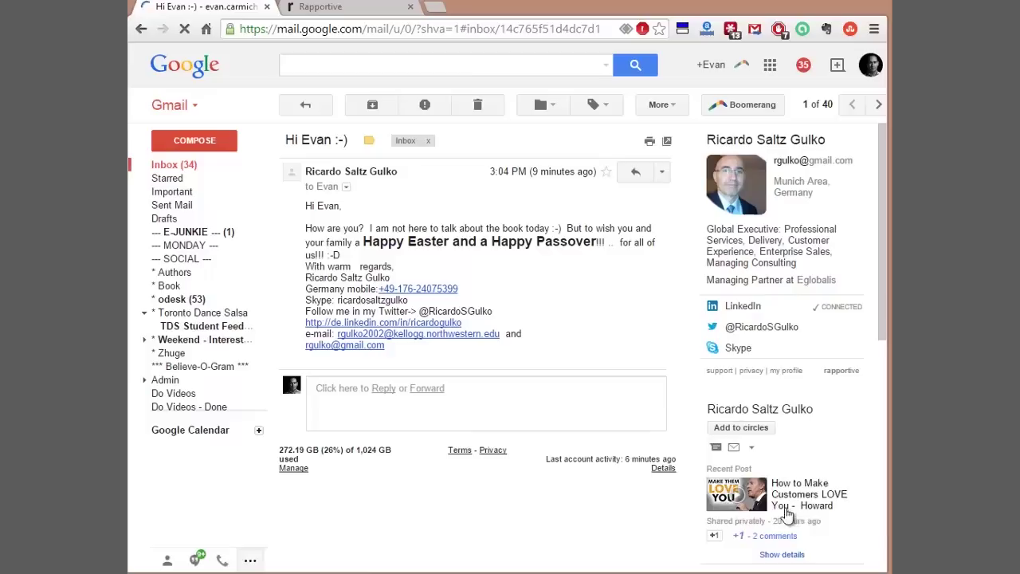
Scroll through the Easter greeting email, then go back to the inbox list
scroll(649, 550, "down", 3)
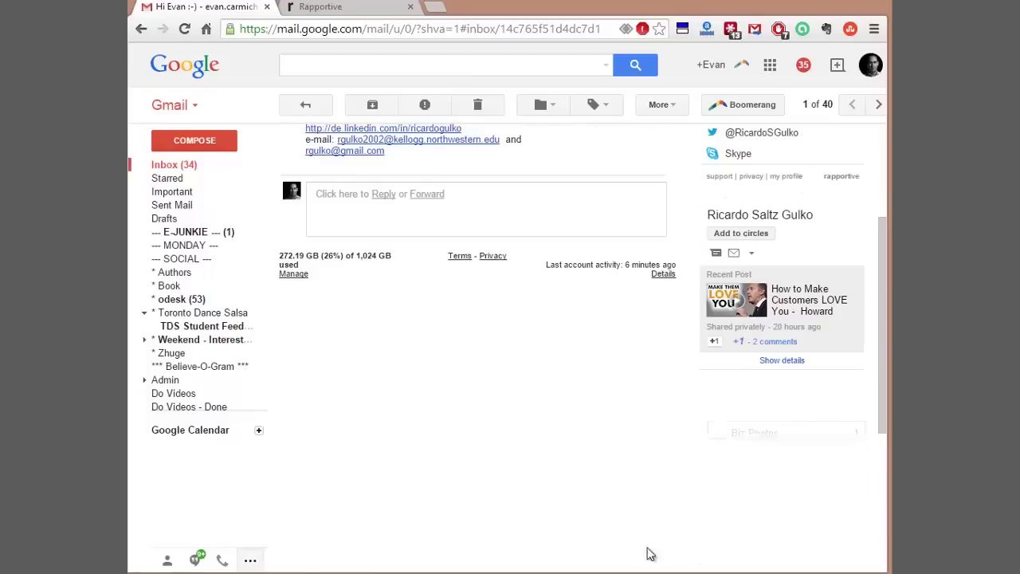
scroll(596, 409, "up", 3)
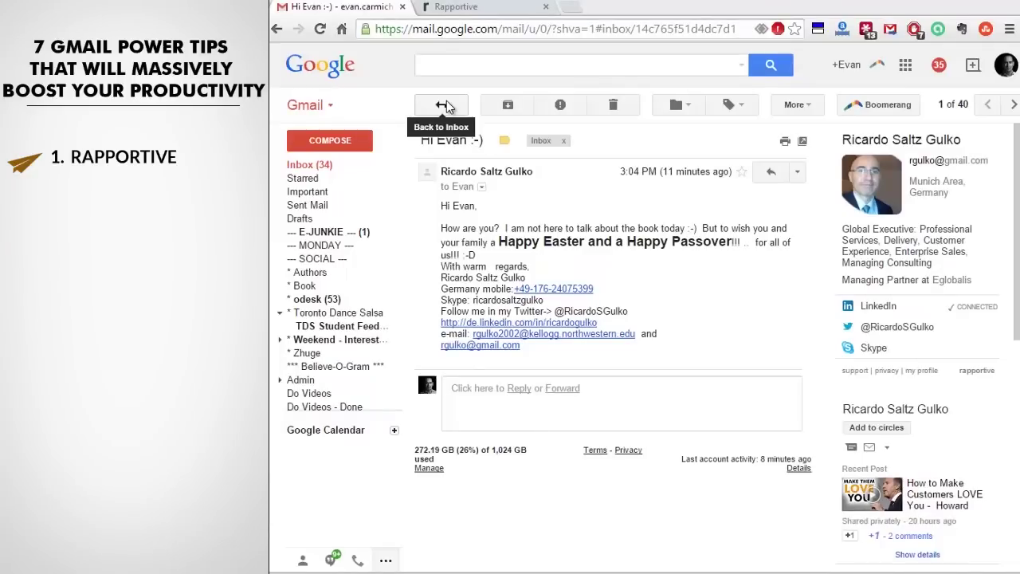
left_click(444, 105)
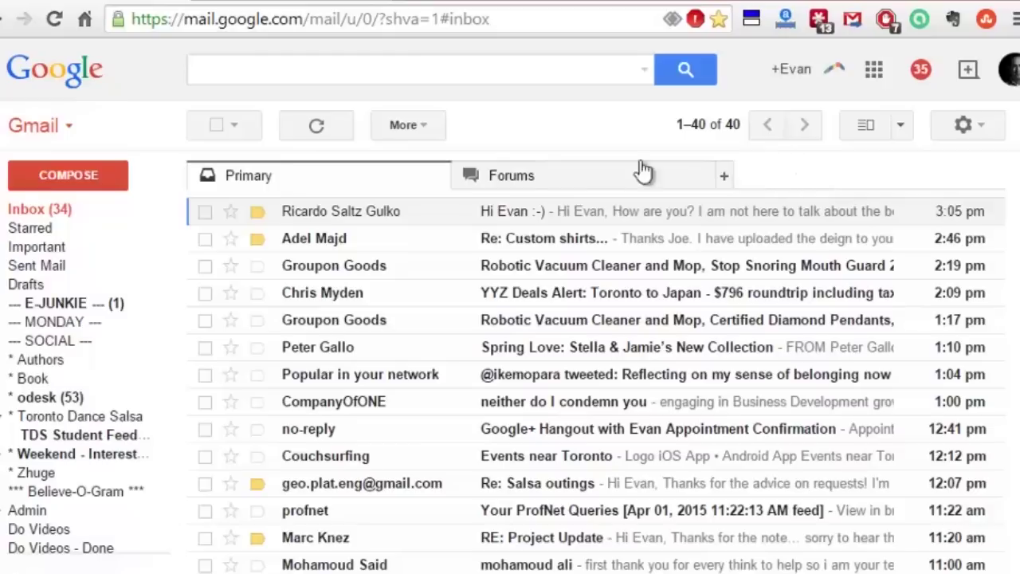
Check the Forums tab, then drag the no-reply Hangout confirmation from Primary into Forums
left_click(516, 176)
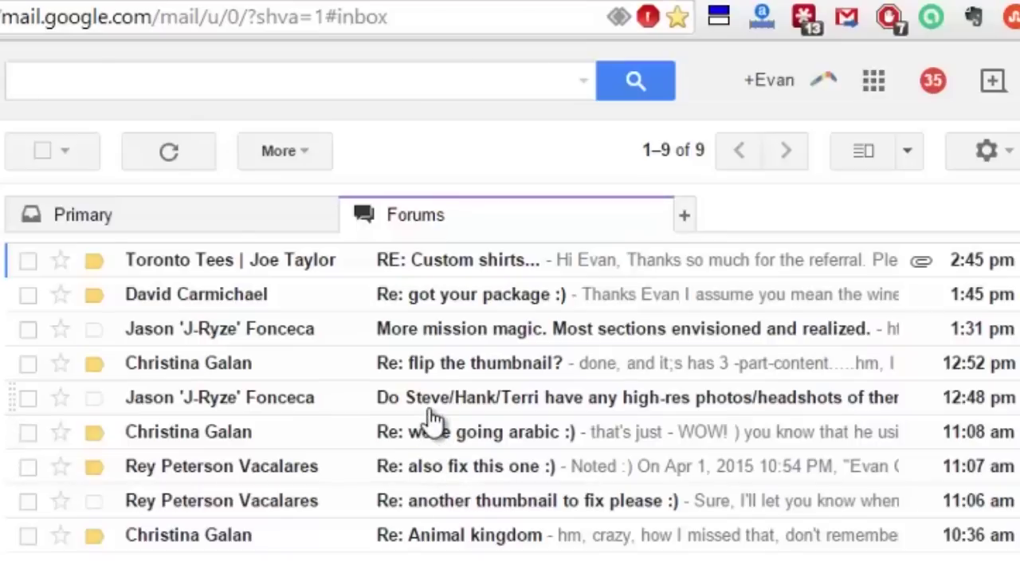
left_click(213, 219)
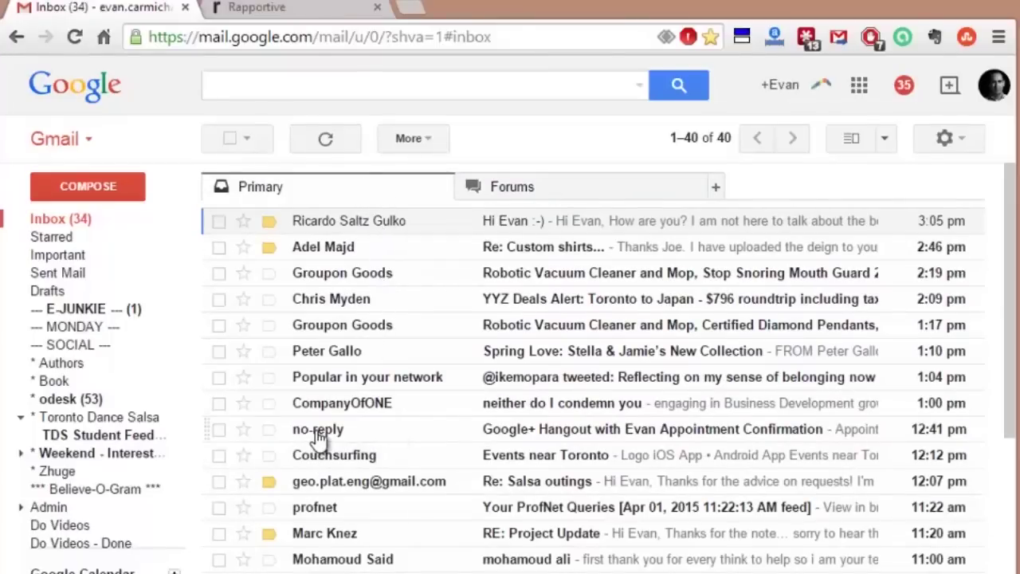
left_click_drag(317, 437, 526, 186)
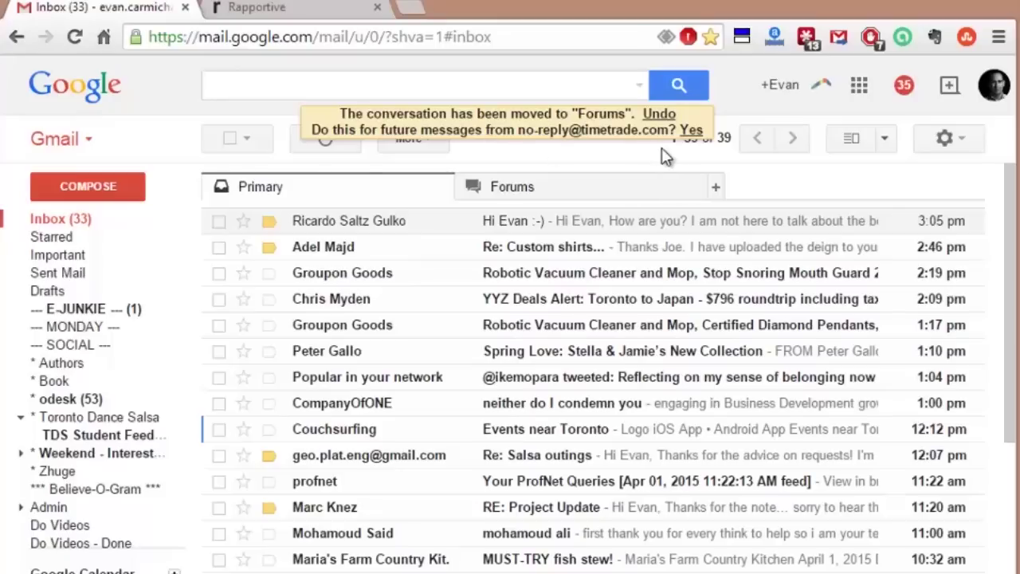
left_click(522, 191)
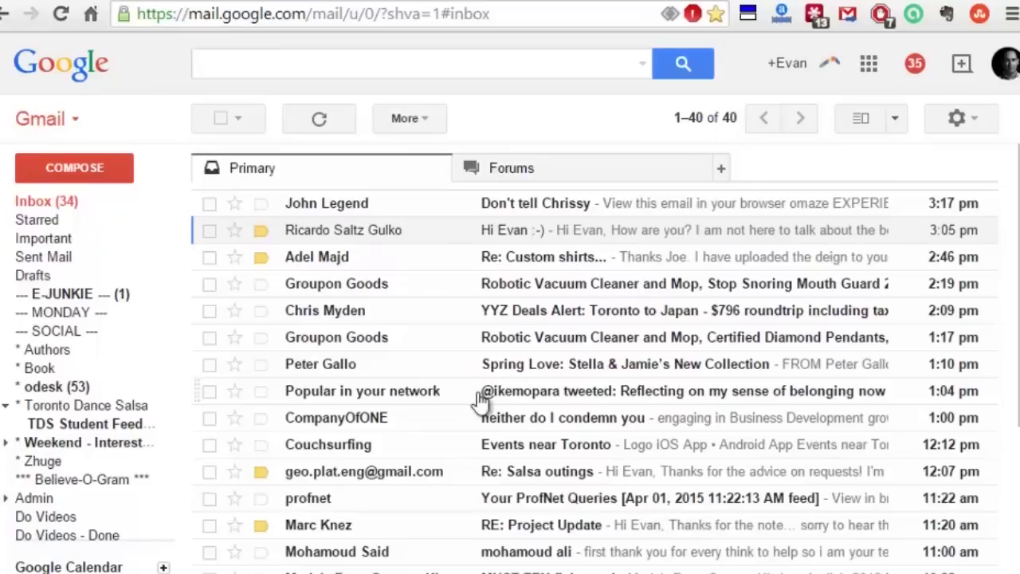
Reopen the Easter greeting email and draft a short thank-you reply, checking but not using Send Later
left_click(375, 233)
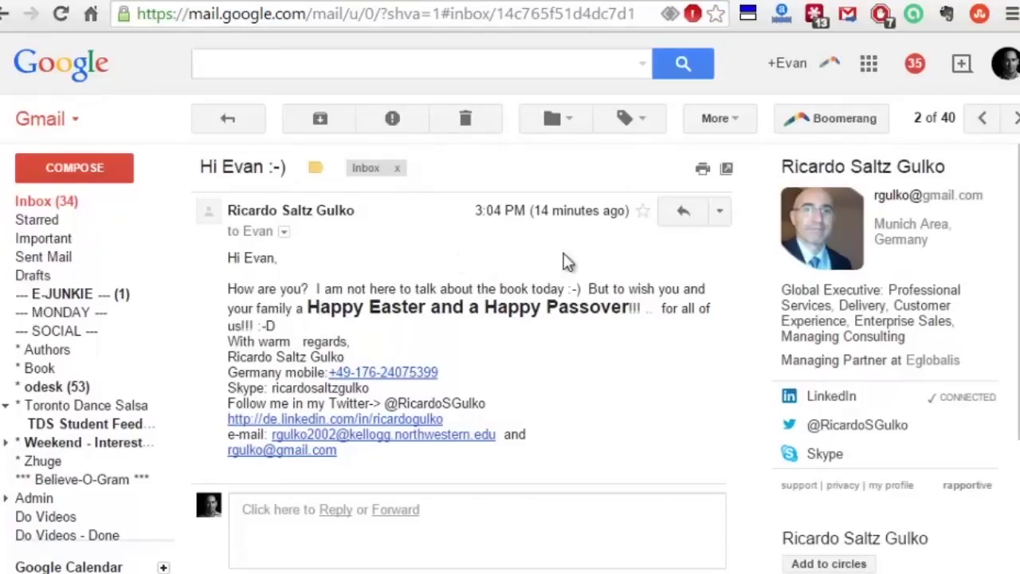
left_click(682, 217)
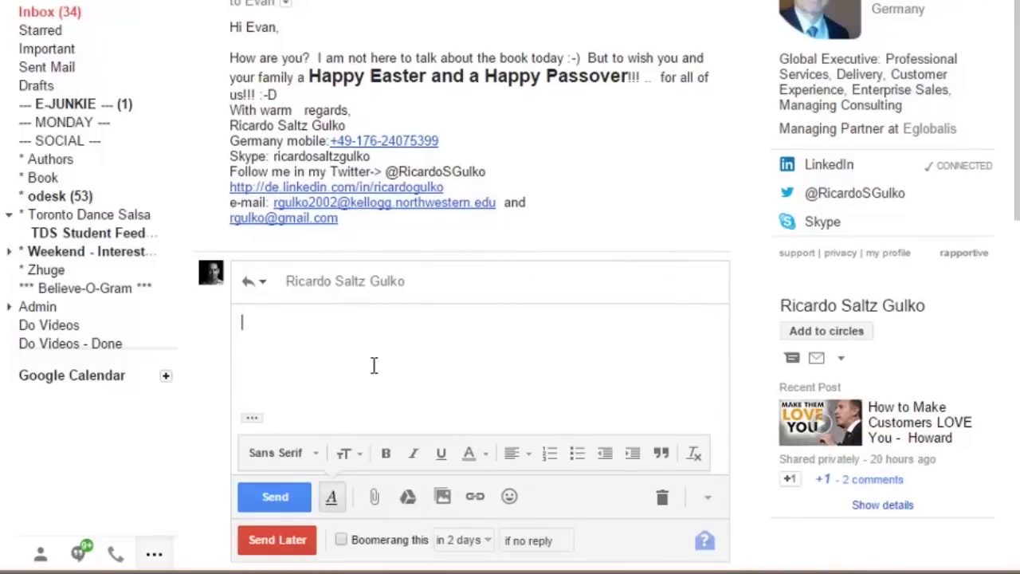
type("Thank you Ricardo!")
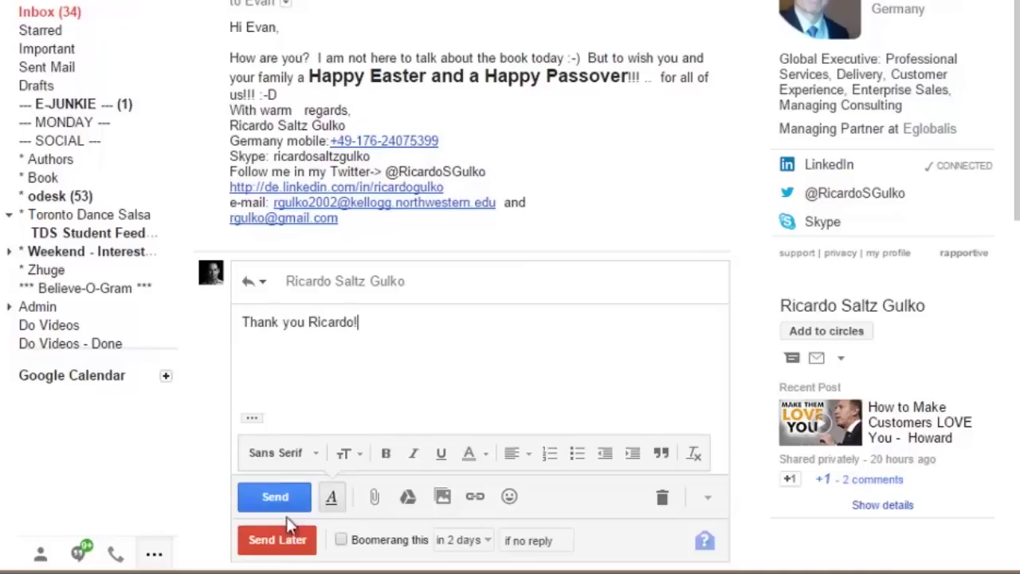
left_click(279, 544)
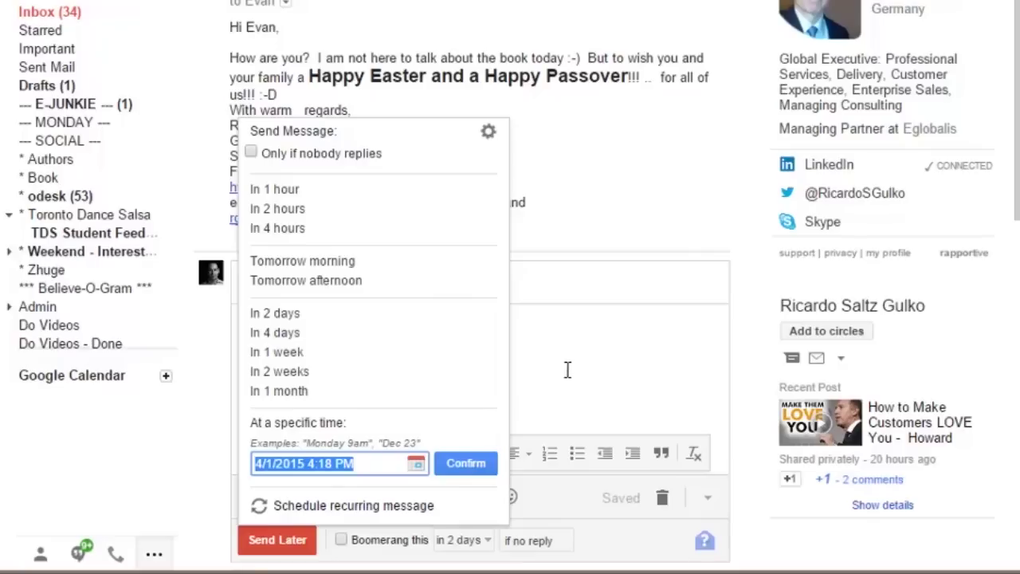
left_click(546, 339)
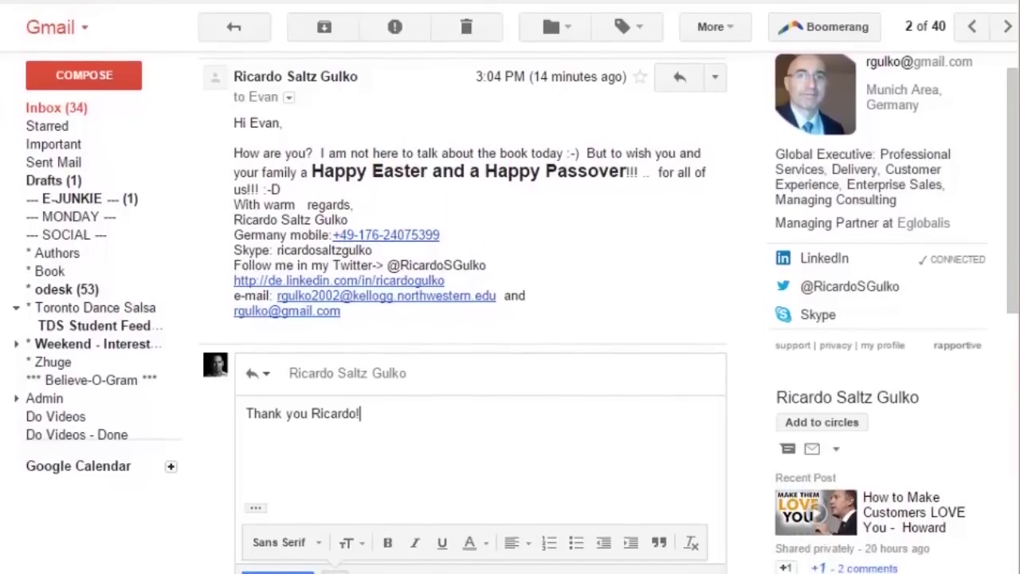
Turn on a Boomerang reminder so the reply returns in 2 days if unanswered
scroll(356, 558, "down", 1)
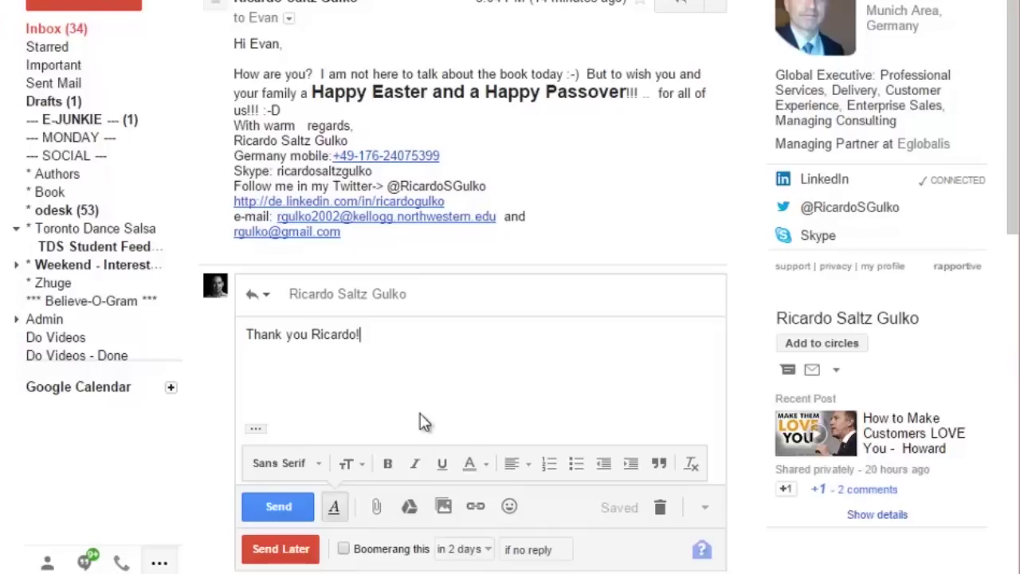
left_click(345, 549)
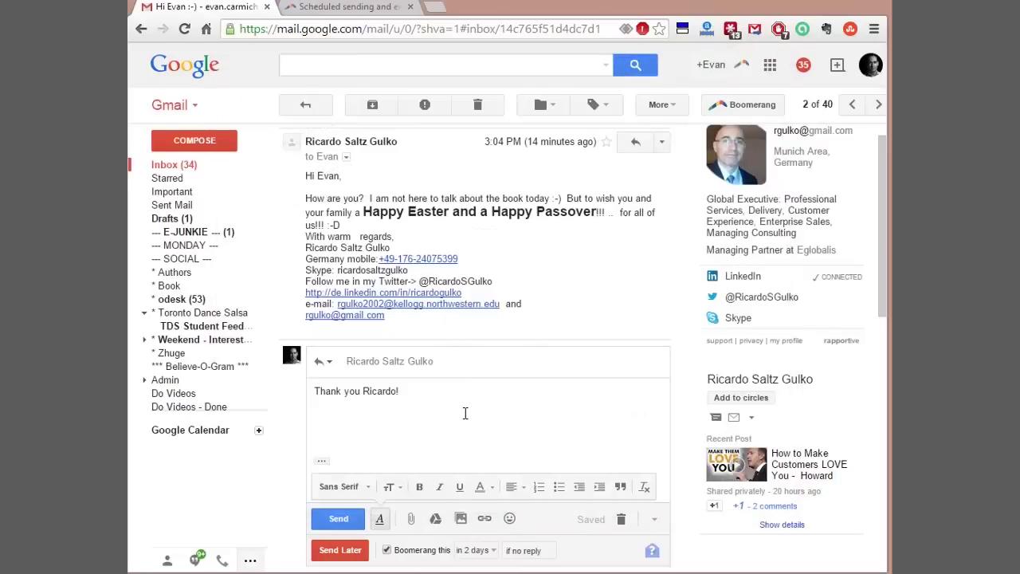
left_click(483, 550)
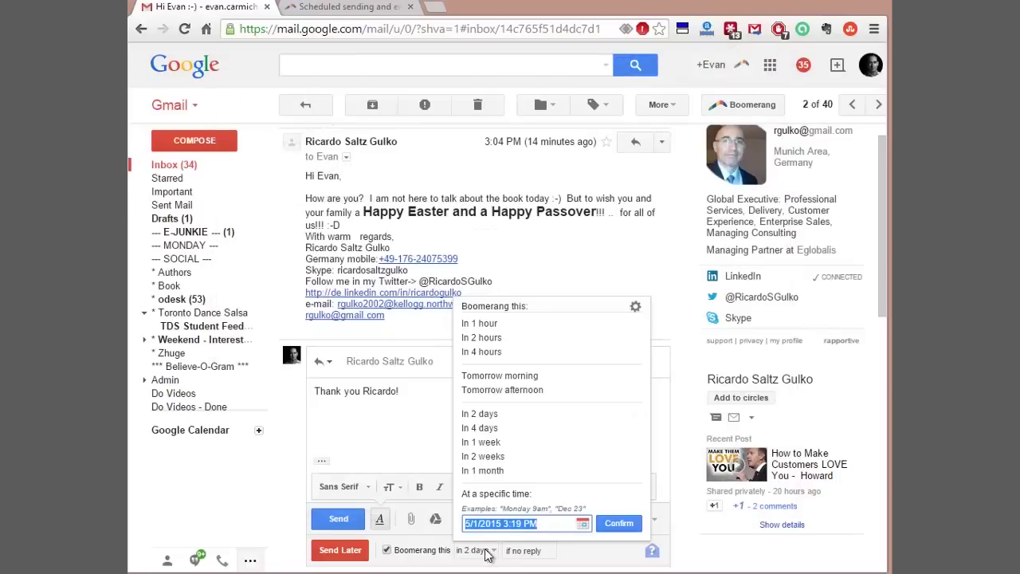
left_click(387, 424)
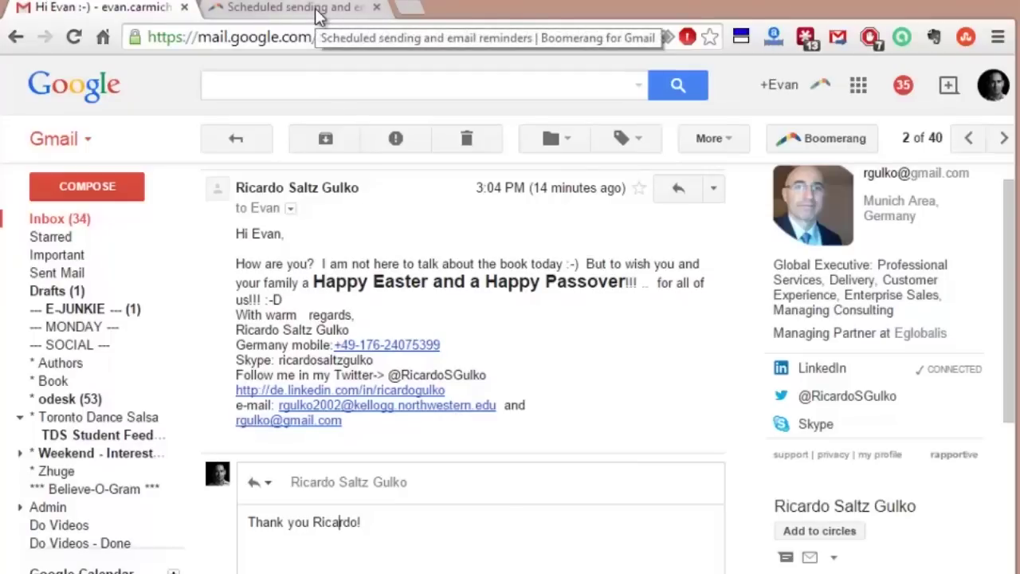
left_click(317, 10)
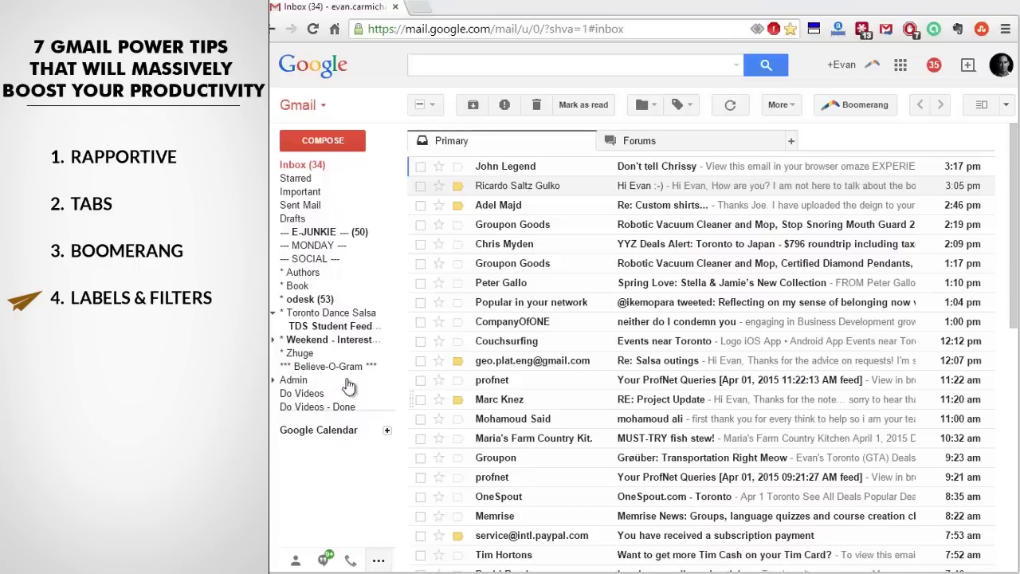
Drag the browser window's right edge to widen the Gmail inbox view
mouse_move(374, 366)
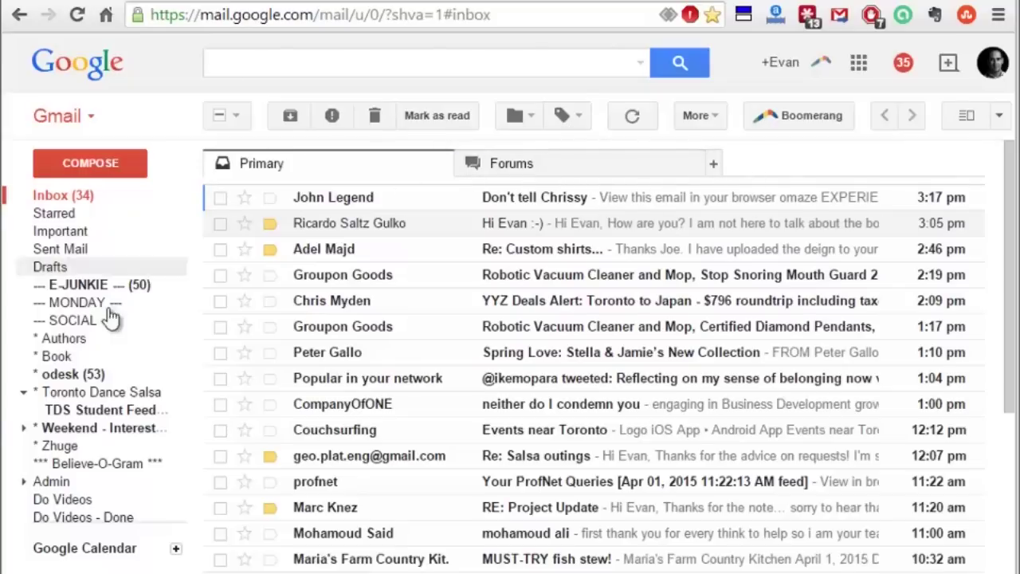
mouse_move(127, 291)
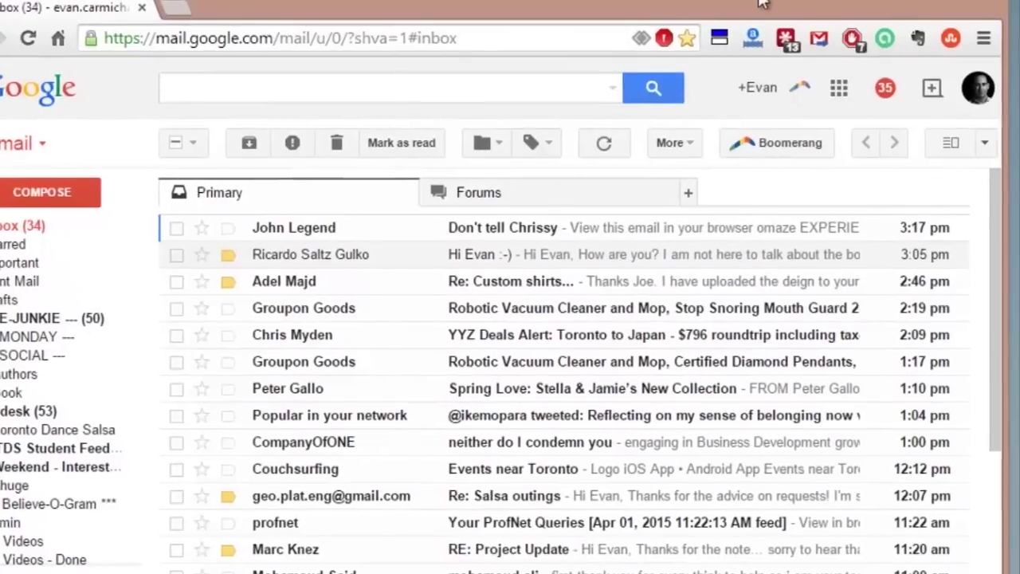
left_click_drag(1014, 83, 1019, 84)
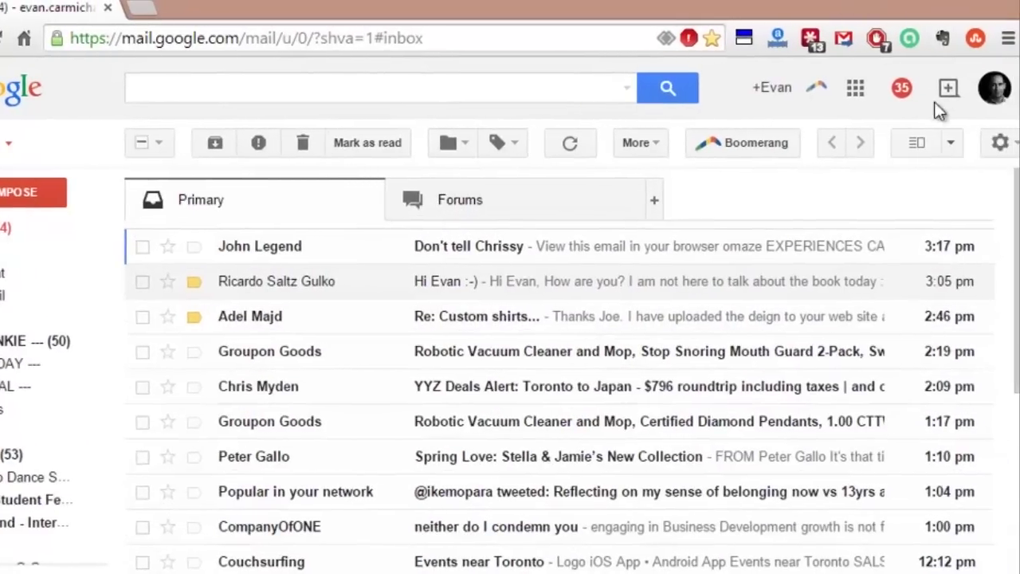
Open Settings > Labels and scroll through the system, category, circle and custom labels
left_click(1001, 143)
left_click(822, 327)
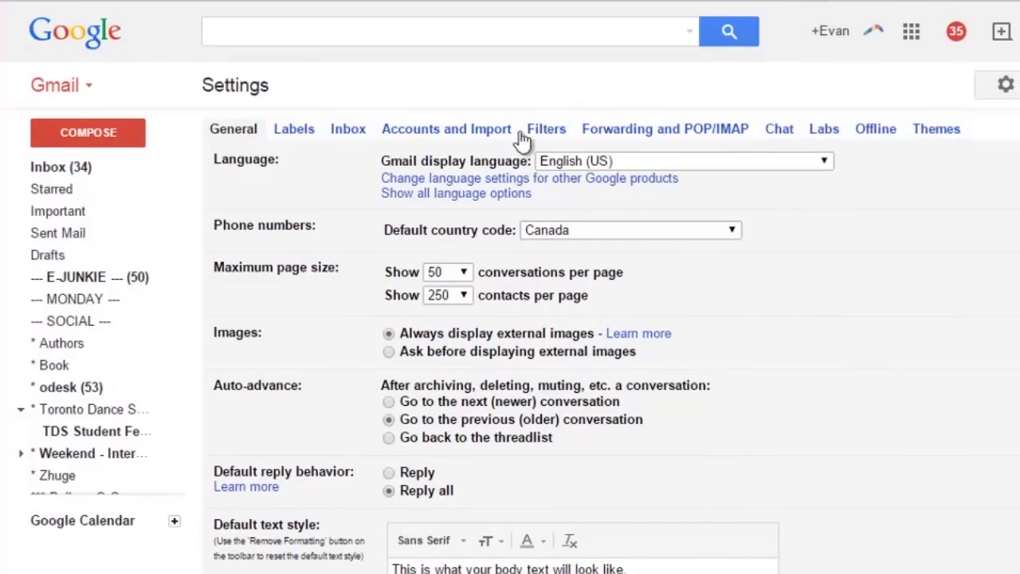
left_click(296, 134)
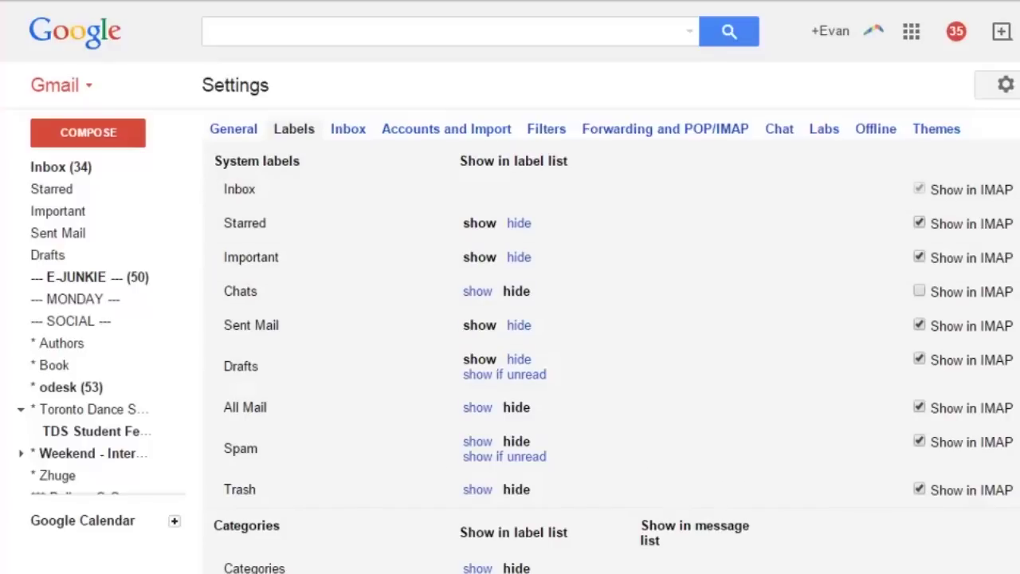
scroll(622, 239, "down", 2)
scroll(622, 215, "up", 1)
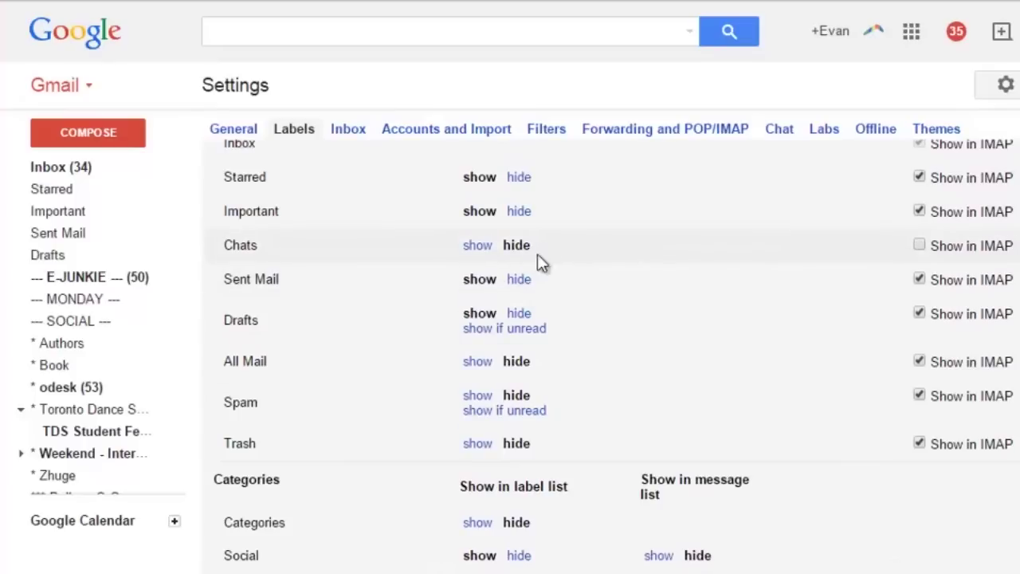
scroll(510, 334, "down", 10)
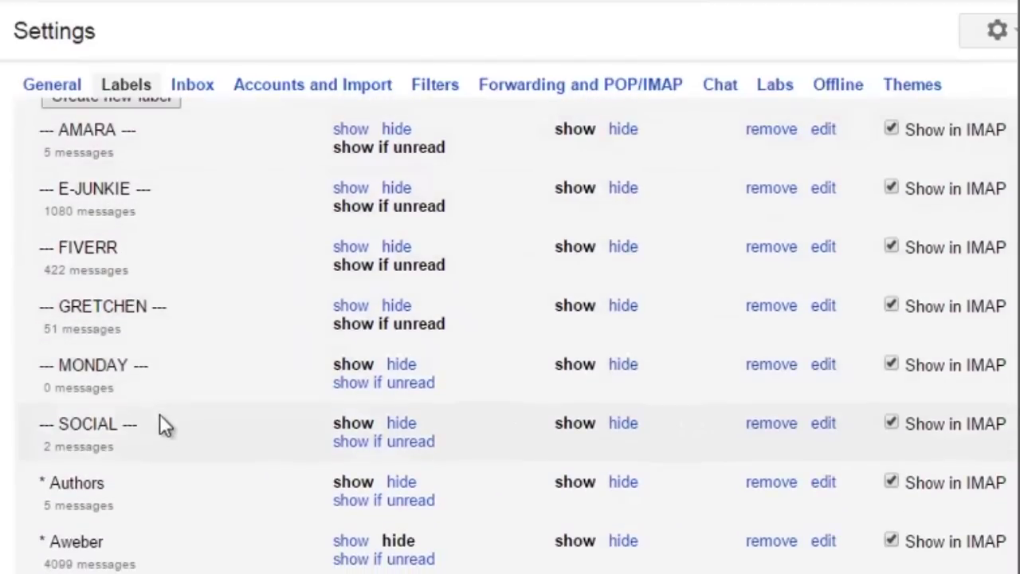
scroll(980, 391, "down", 7)
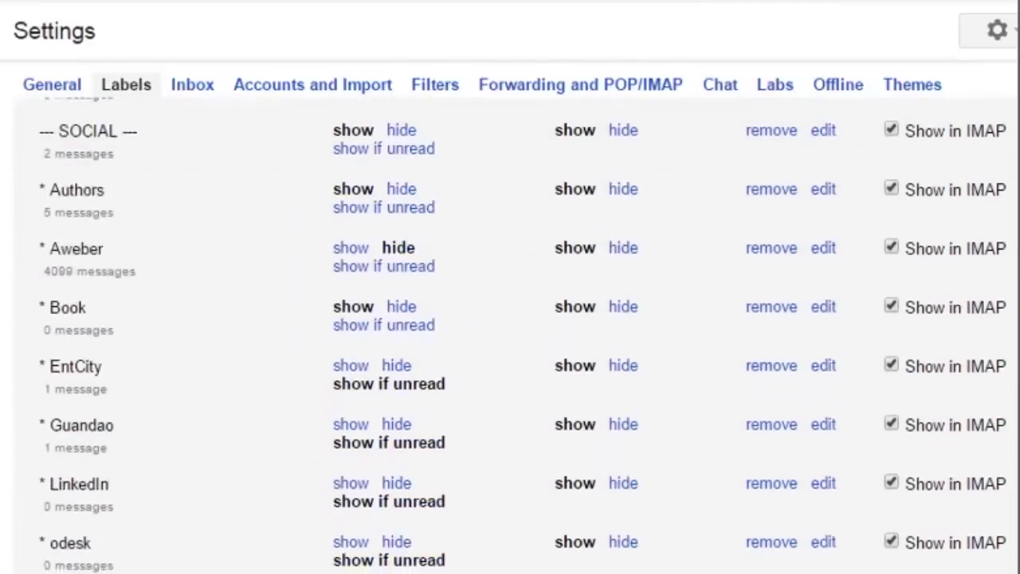
scroll(523, 335, "down", 10)
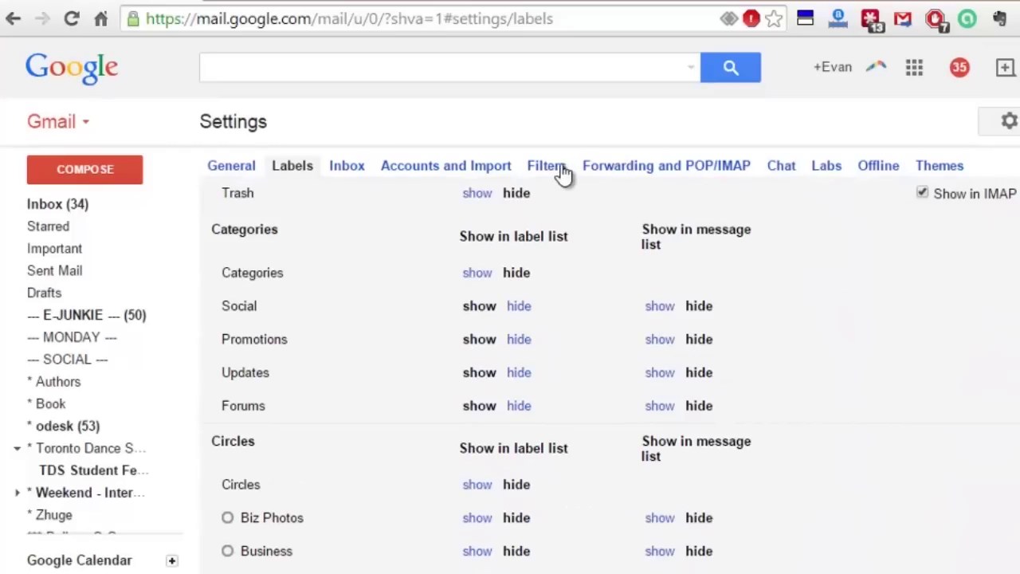
On the Filters tab, search the page for 'e-ju' to locate the E-JUNKIE labelling filter
left_click(558, 169)
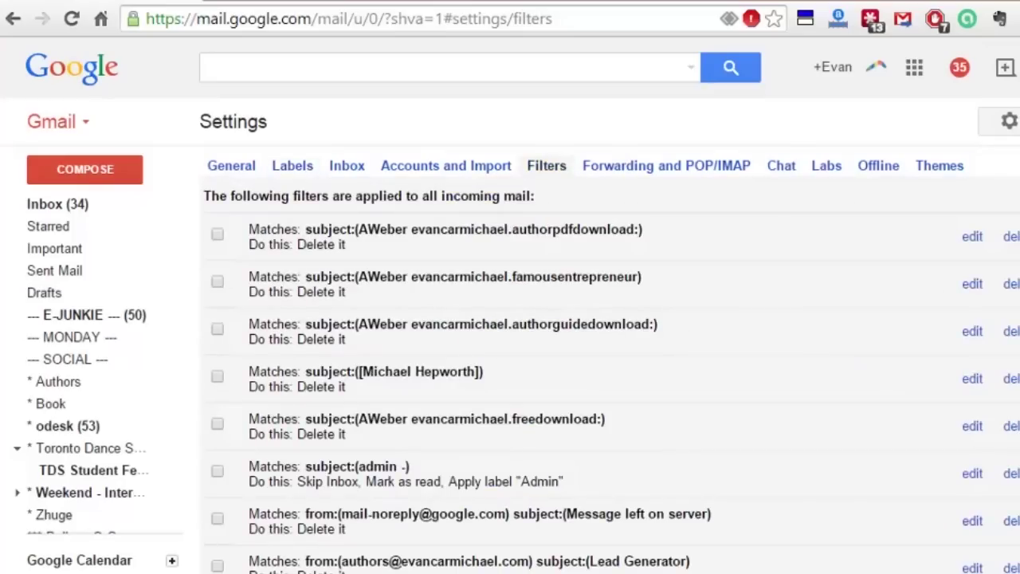
scroll(606, 375, "down", 3)
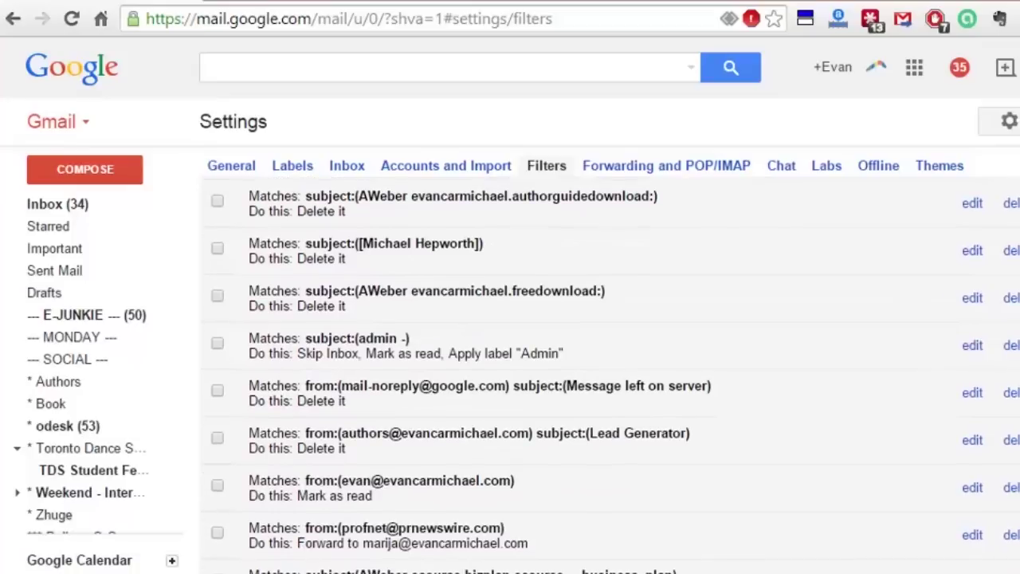
scroll(605, 374, "down", 3)
key("ctrl+f")
type("e-ju")
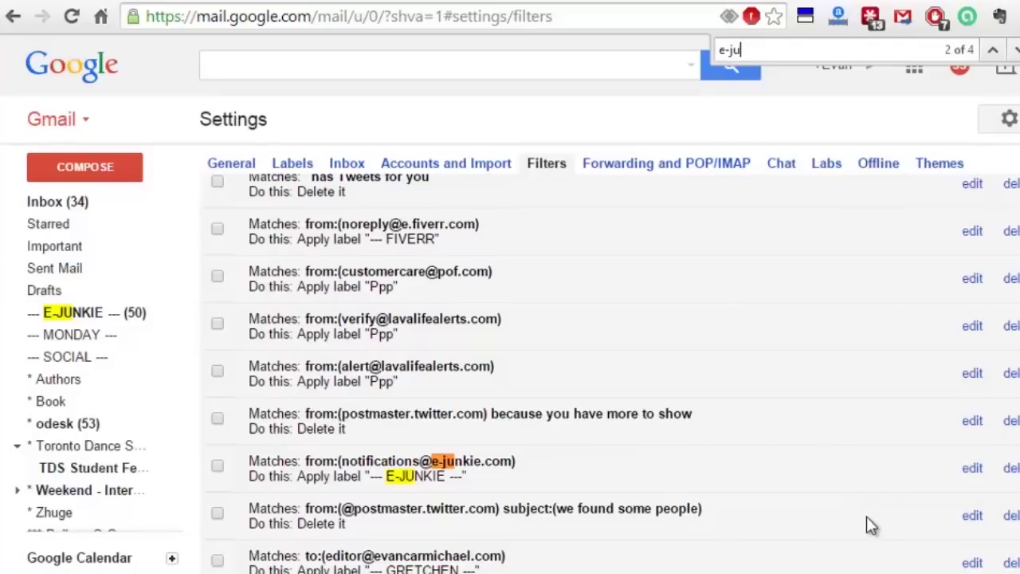
key("Escape")
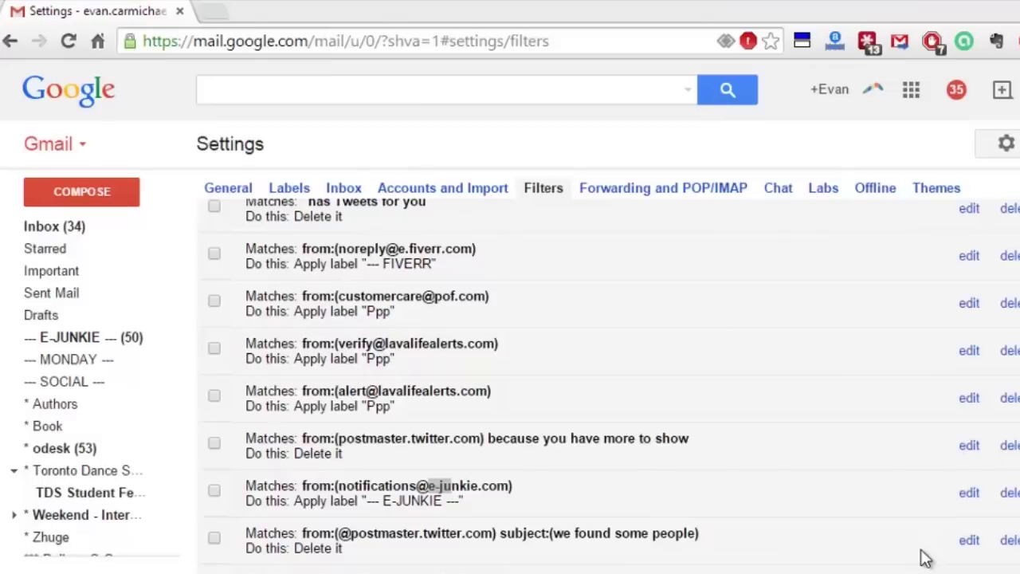
Review the forwarding addresses on the Forwarding and POP/IMAP tab unchanged, then return to Filters
left_click(691, 188)
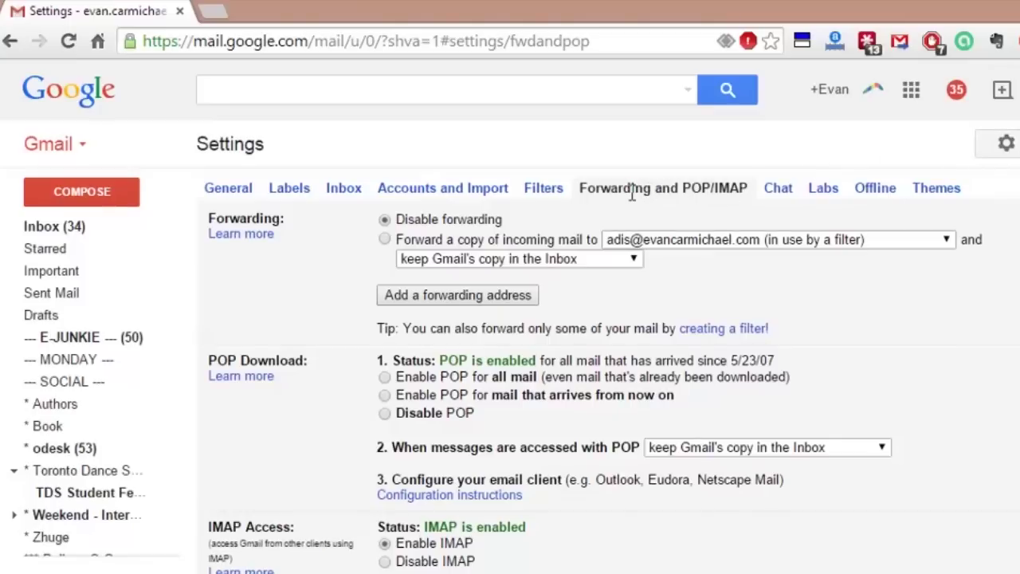
left_click(717, 239)
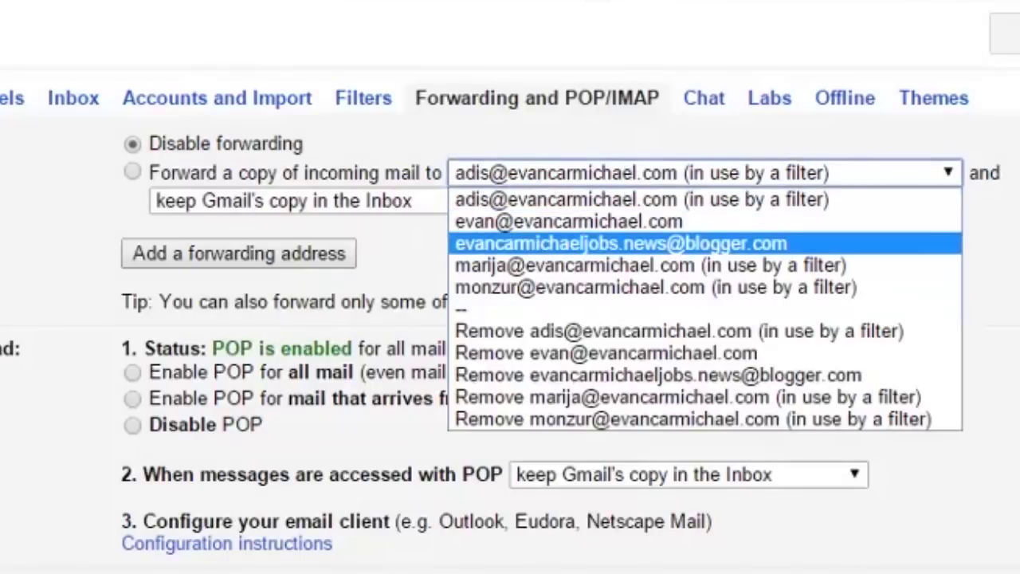
left_click(973, 254)
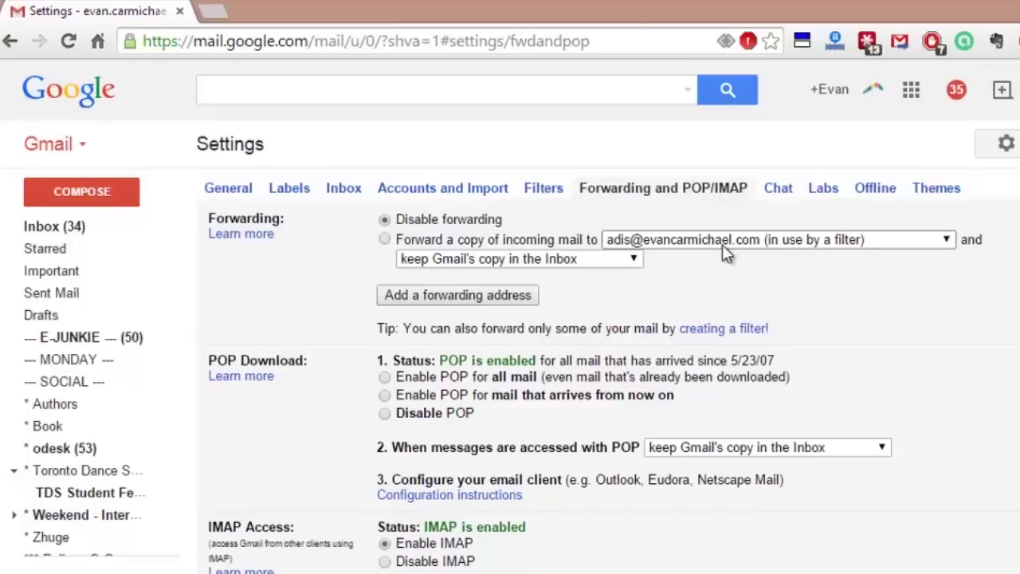
left_click(544, 191)
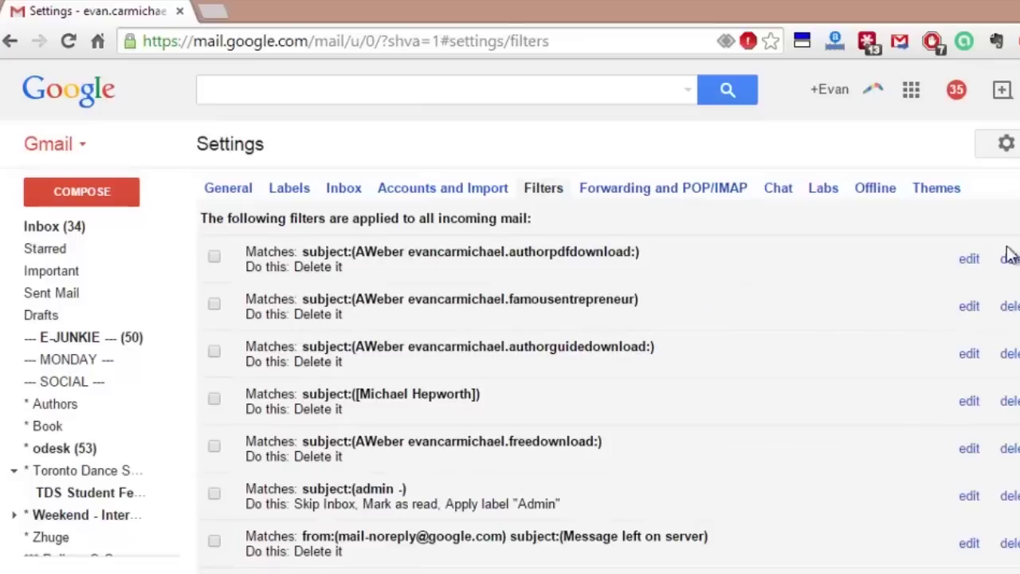
Search the Filters page for 'forward' and scroll through the matching forwarding filters
key("ctrl+f")
type("forward")
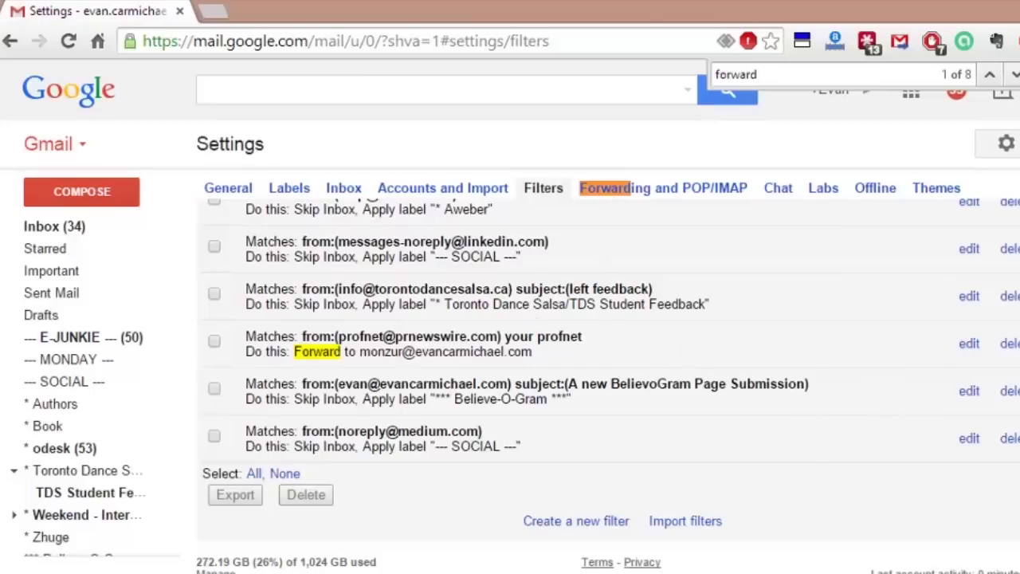
scroll(353, 555, "up", 3)
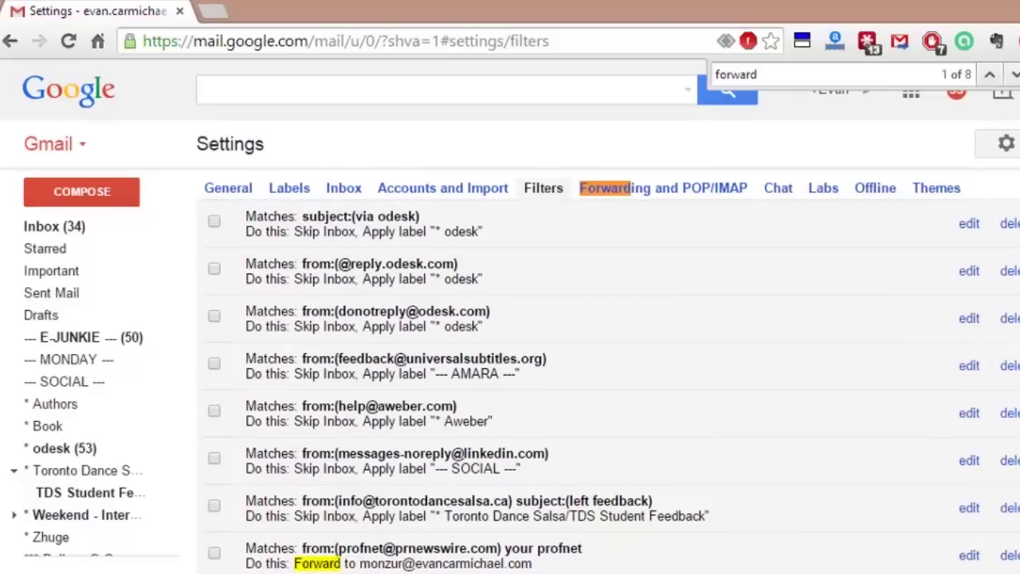
scroll(610, 389, "up", 10)
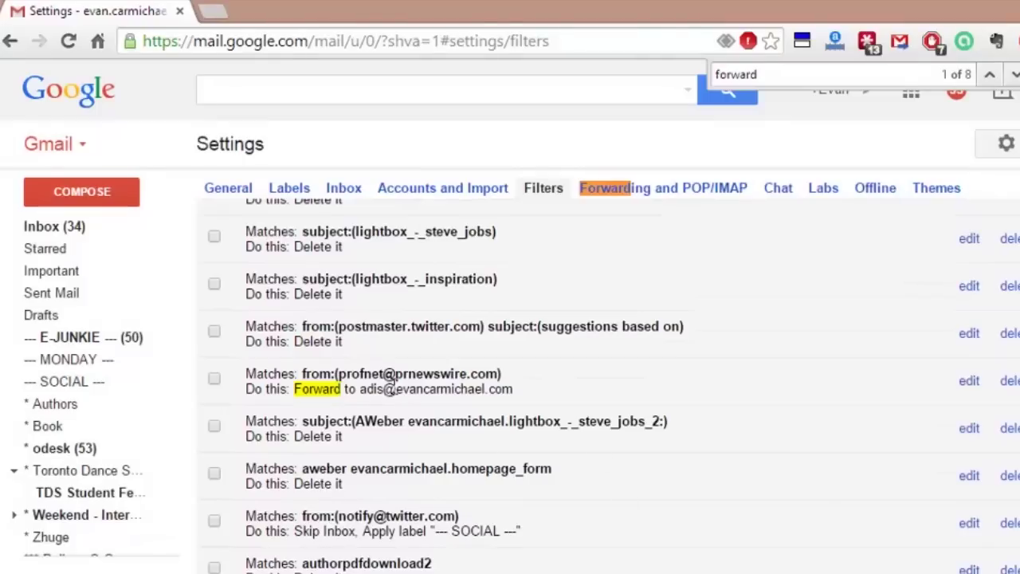
scroll(611, 389, "up", 10)
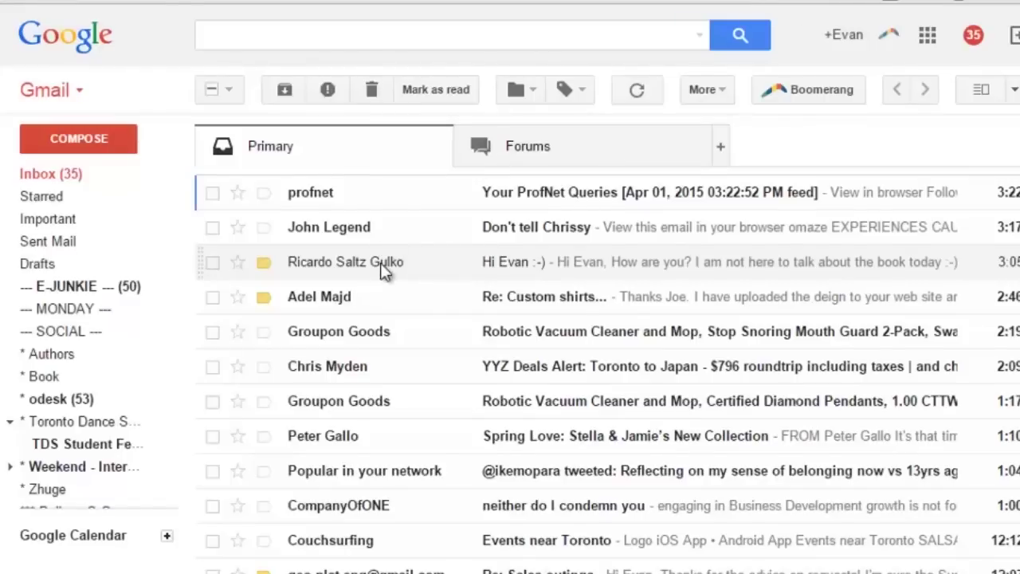
Reply to the Easter greeting email with a short thank-you note and send it
left_click(566, 232)
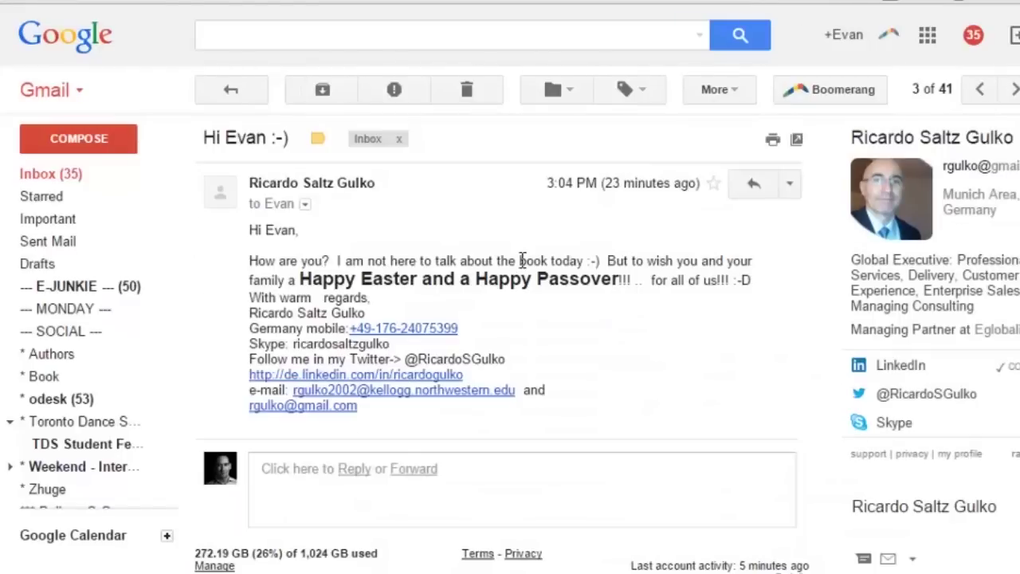
type("r")
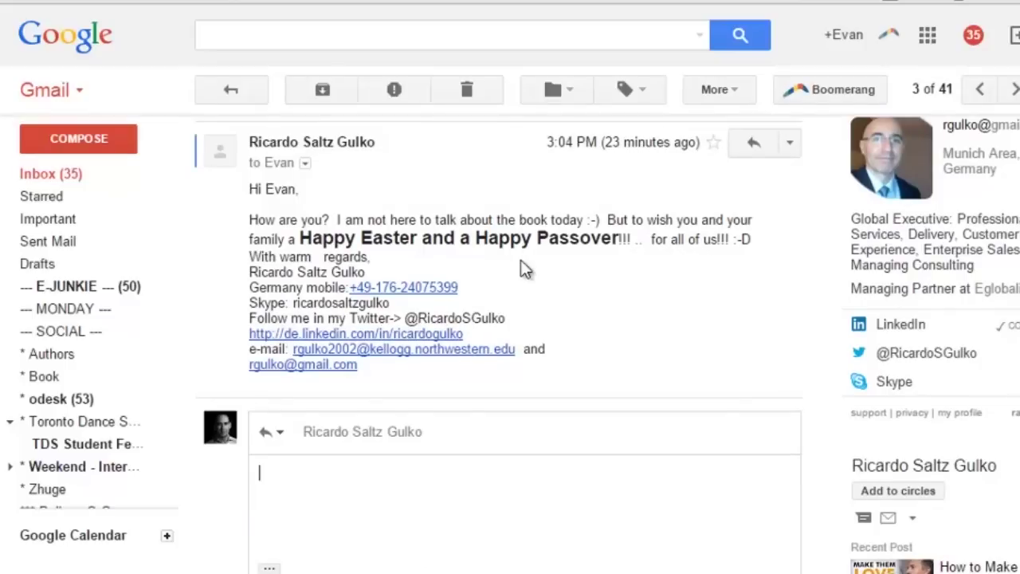
type("Thank you R")
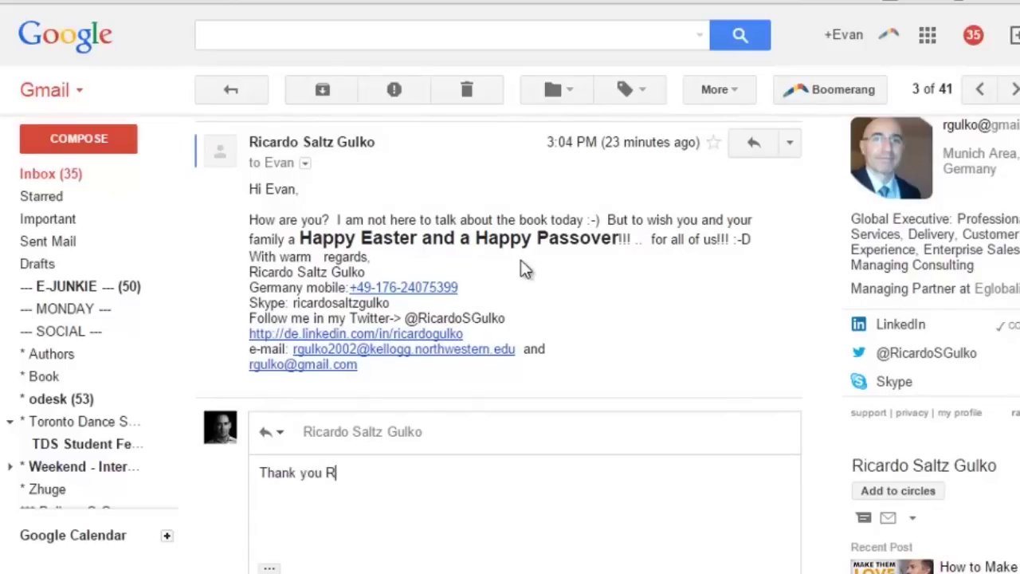
type("icardo - much apprec")
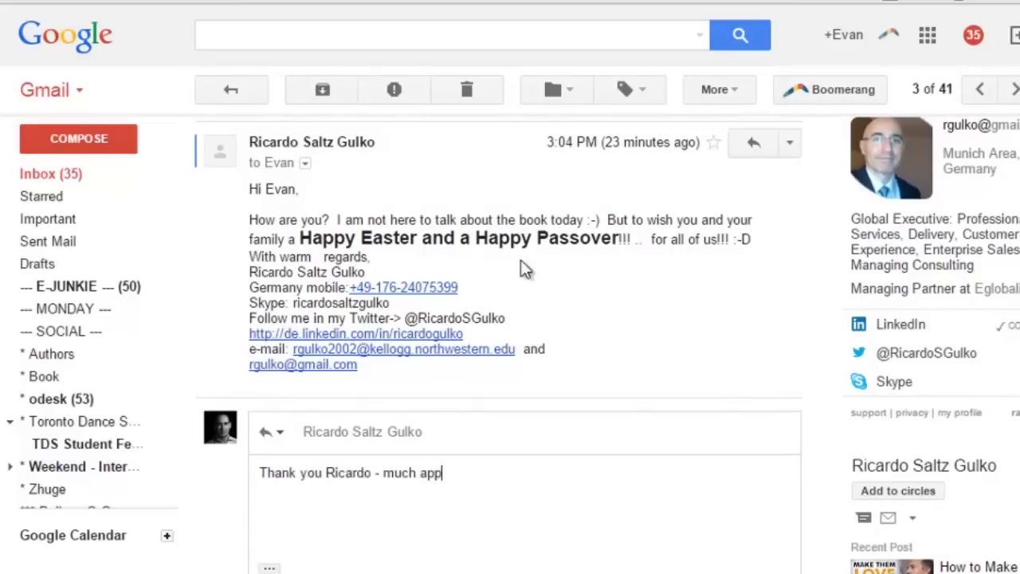
type("iated! :)")
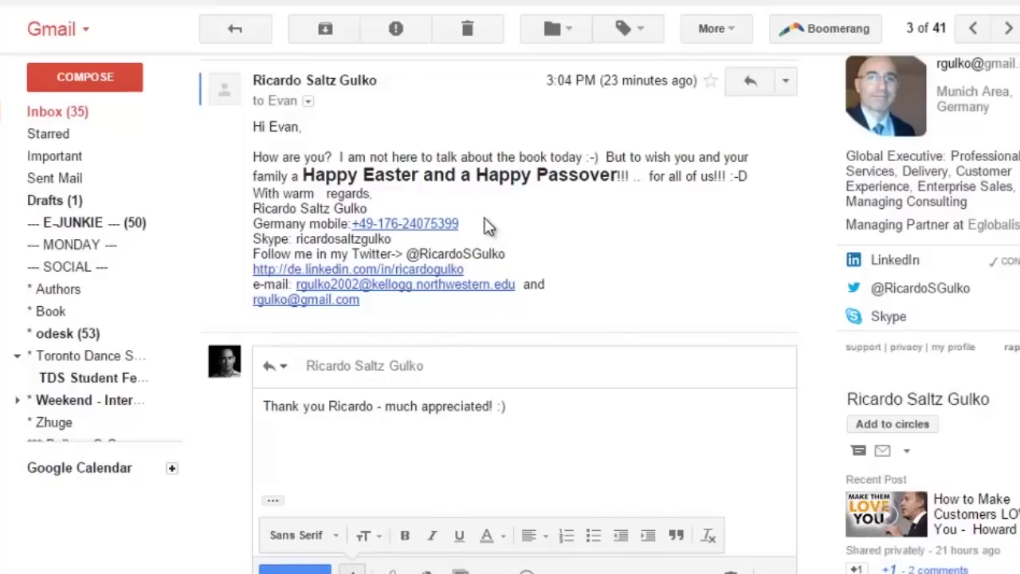
key("ctrl+Return")
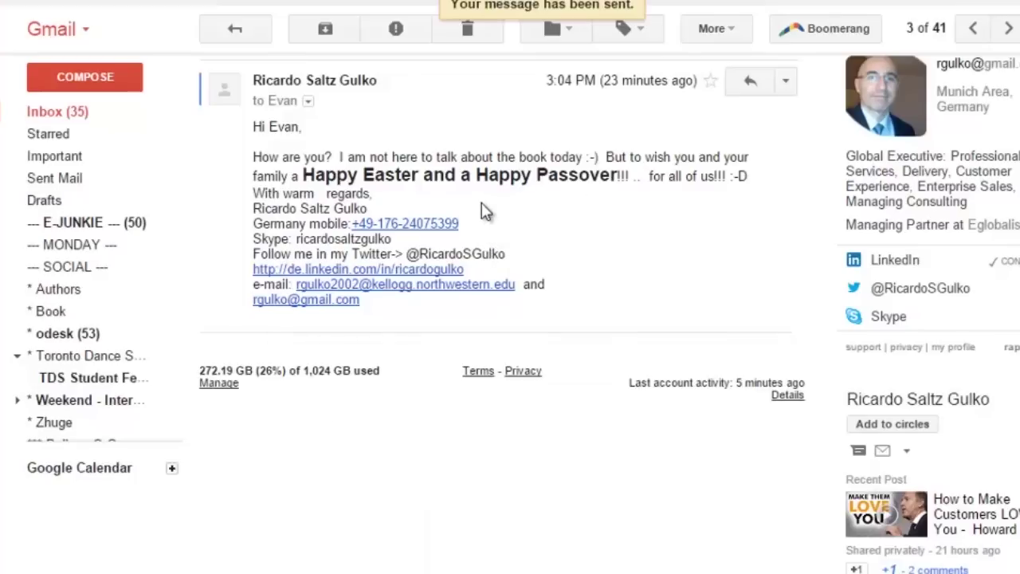
Archive the greeting, then open the Custom shirts email and return to the inbox
left_click(327, 31)
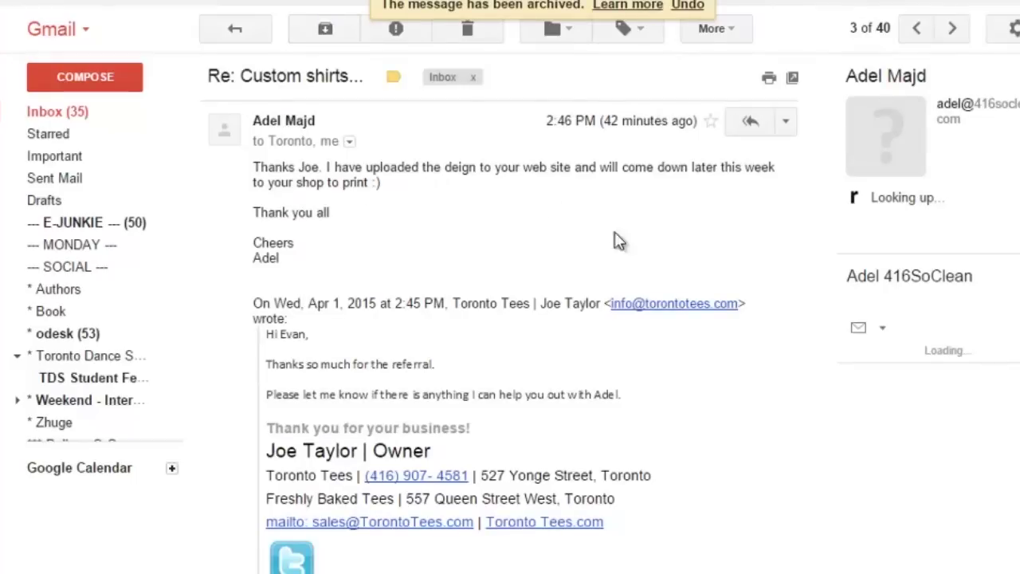
left_click(240, 29)
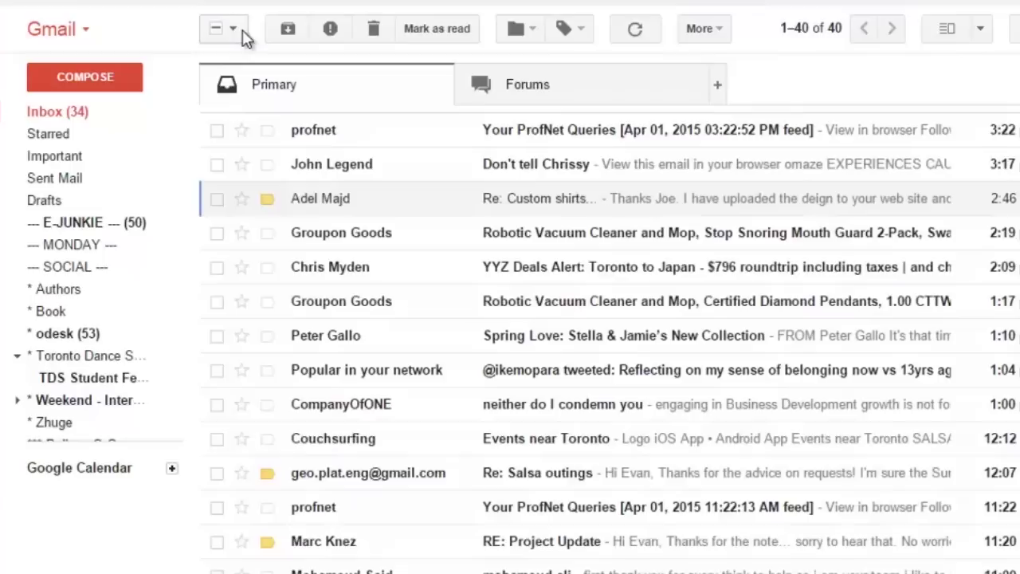
left_click(355, 201)
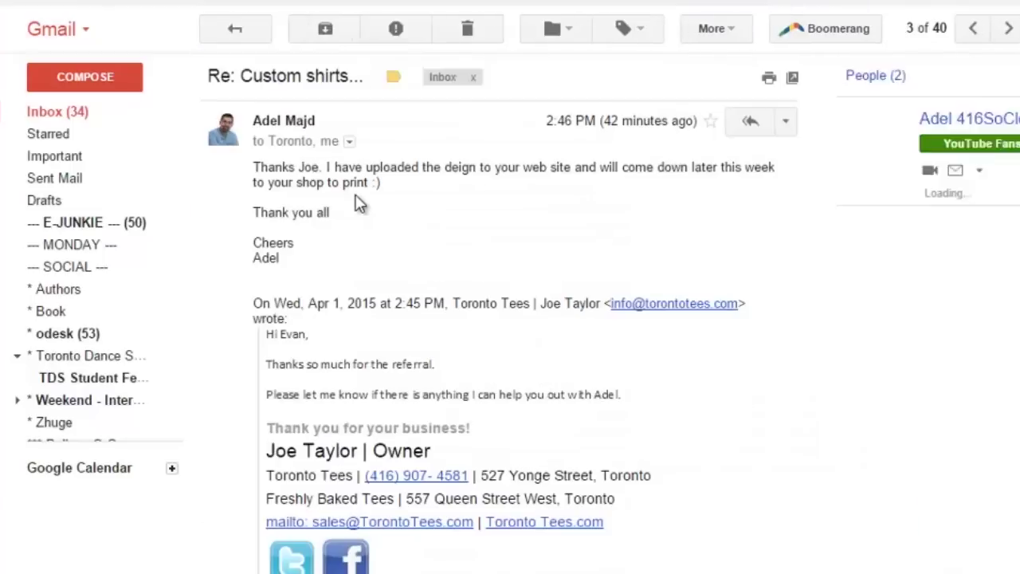
left_click(247, 34)
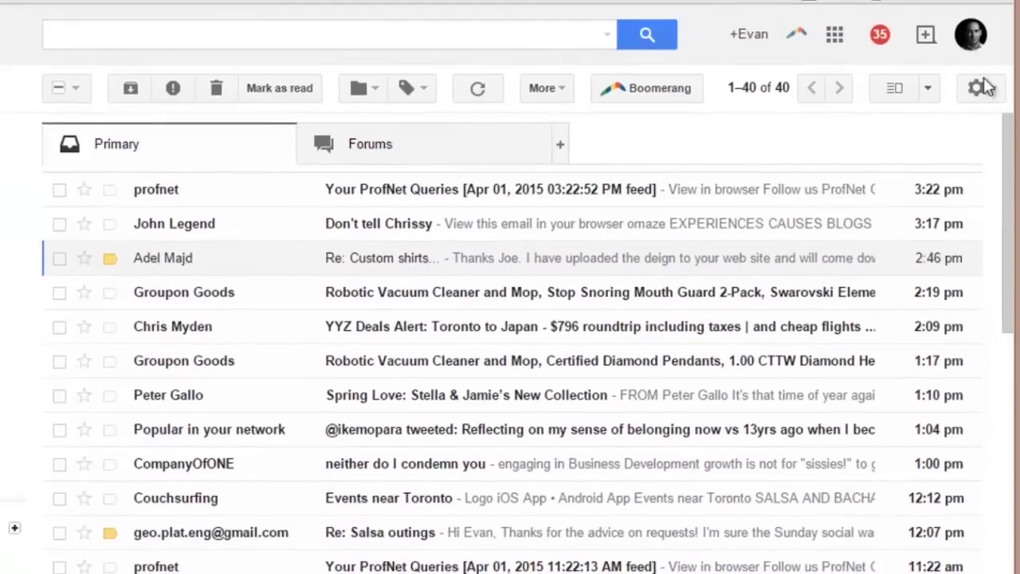
Go to the Labs tab of Settings and search the labs list for Auto-advance
left_click(978, 88)
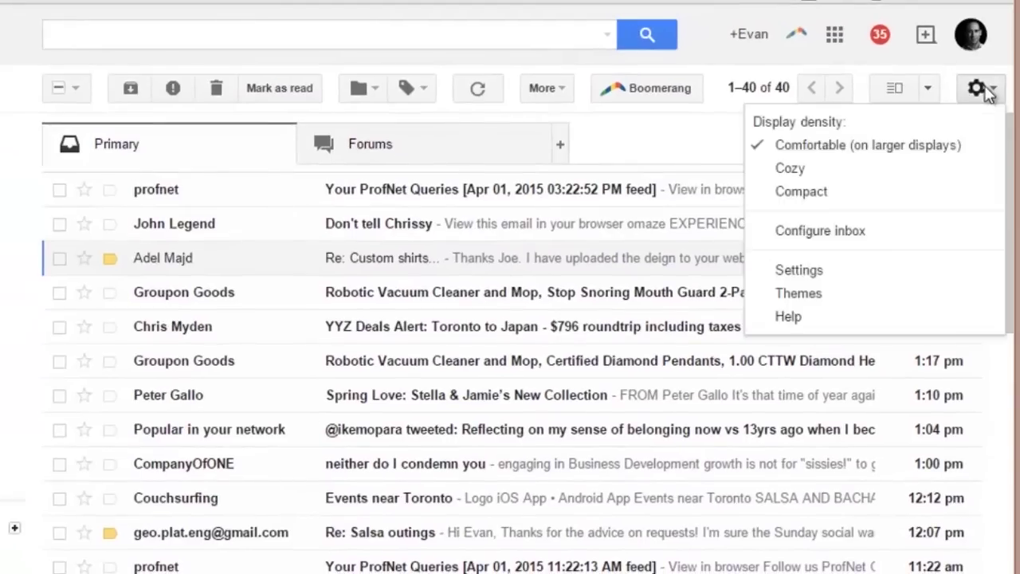
left_click(826, 271)
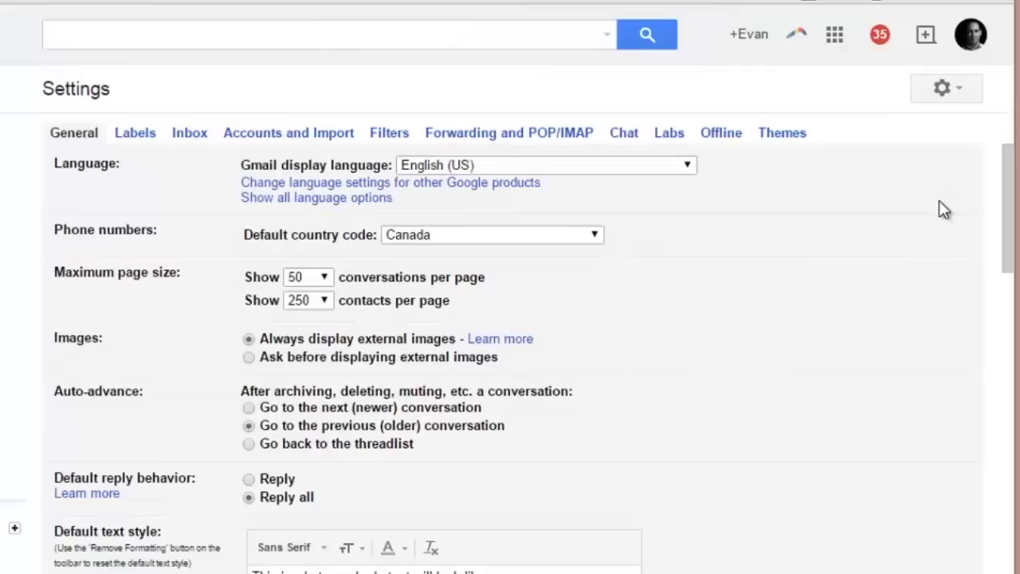
left_click(675, 132)
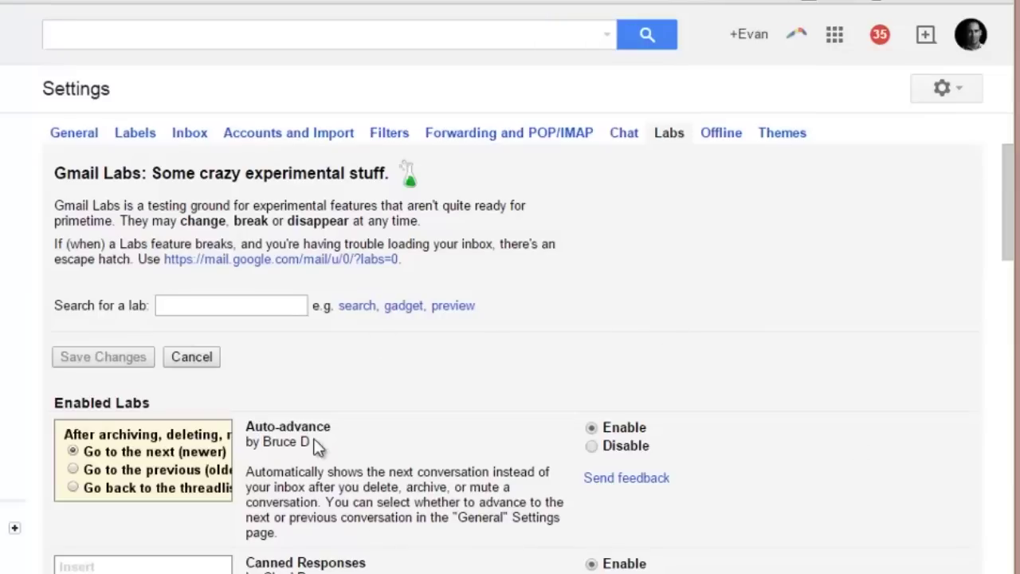
left_click(230, 305)
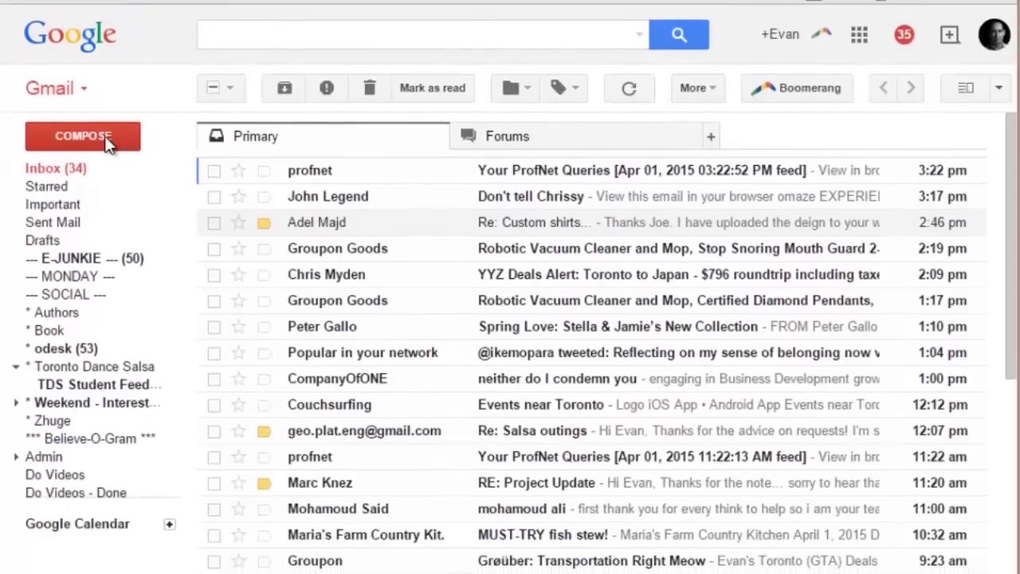
Start a new message and place the caret at the top of its body
left_click(106, 140)
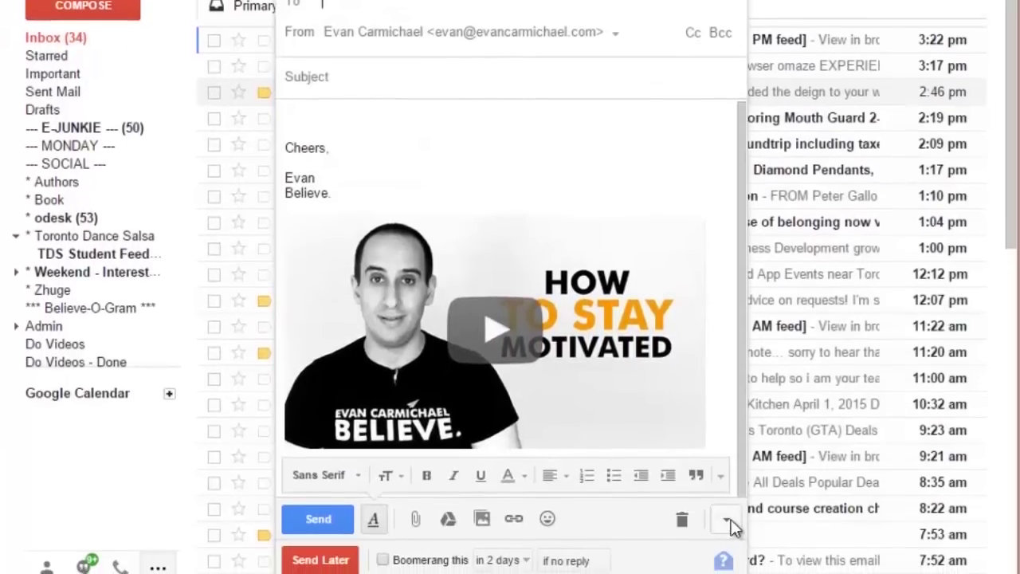
left_click(727, 522)
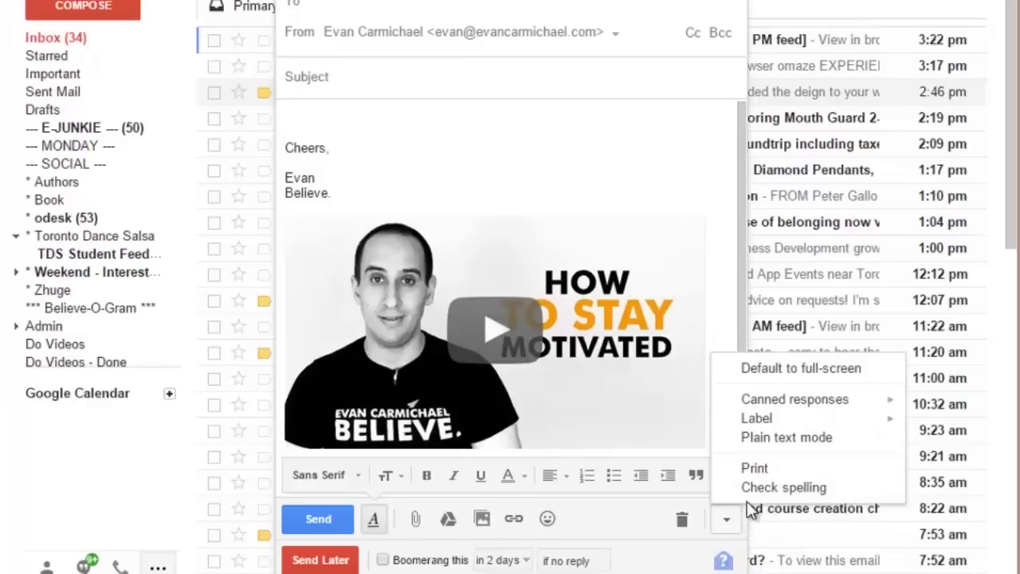
mouse_move(810, 408)
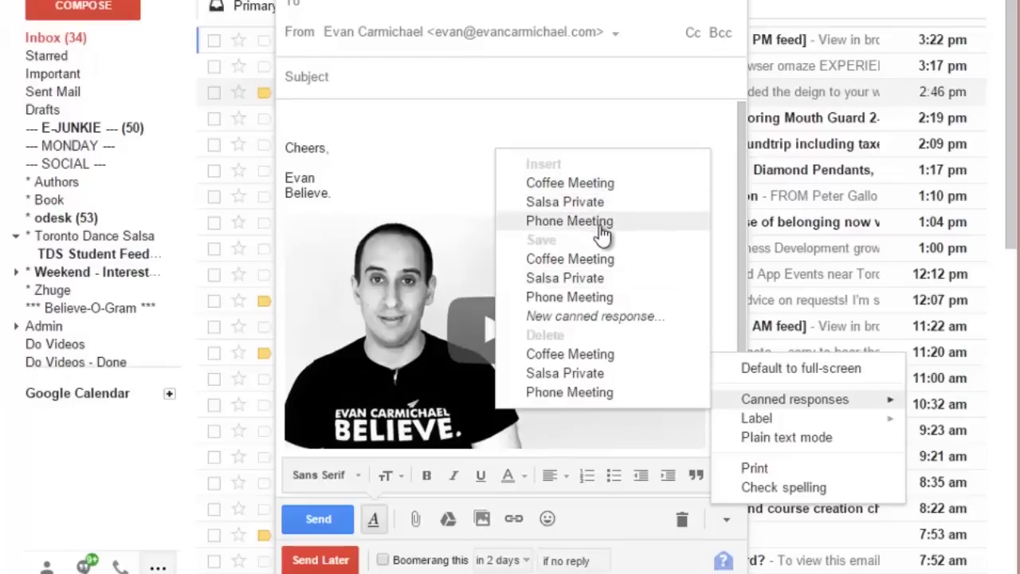
left_click(343, 147)
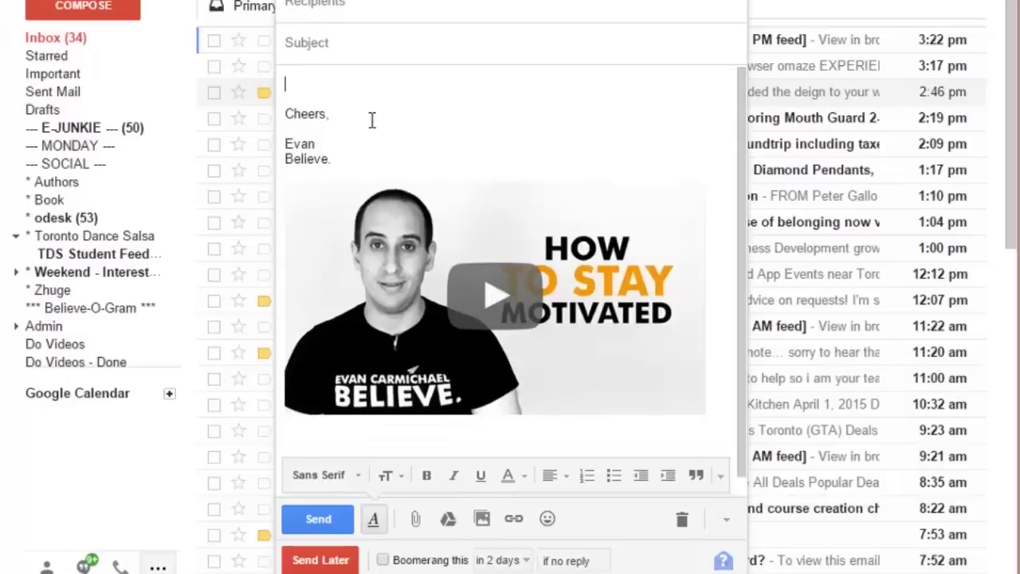
Insert the Coffee Meeting canned response into the new message body
left_click(726, 519)
mouse_move(795, 402)
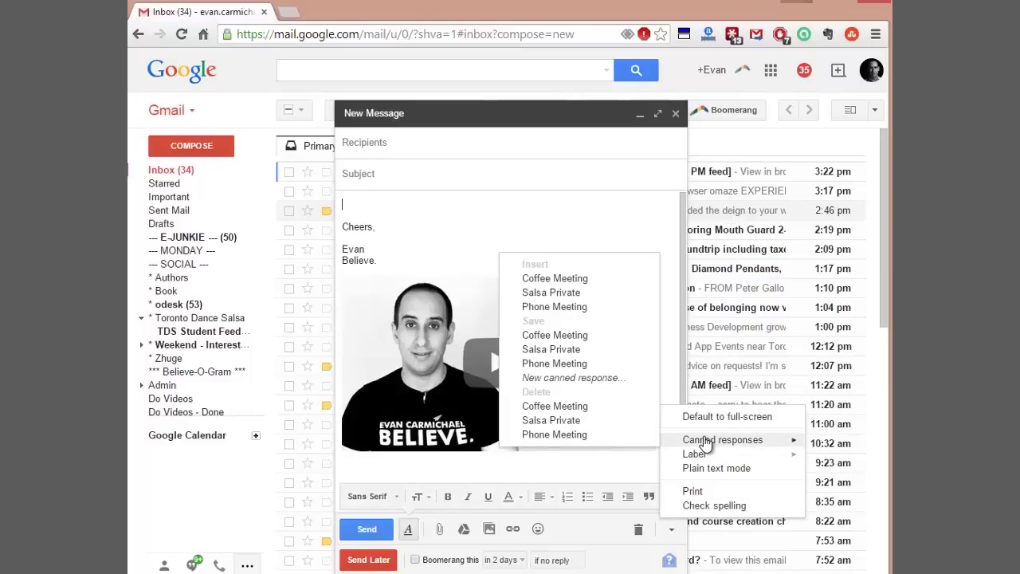
left_click(555, 278)
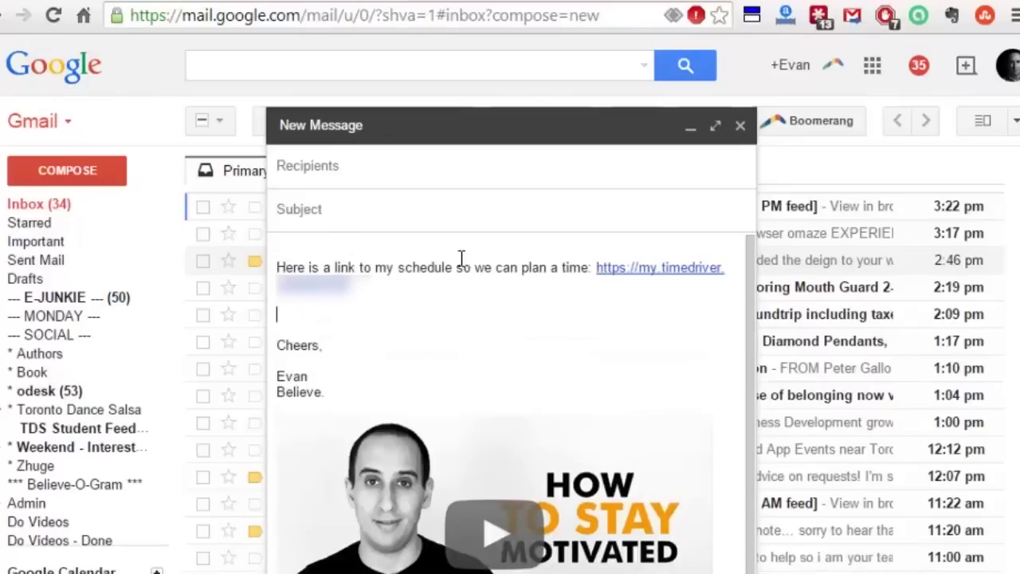
left_click(426, 250)
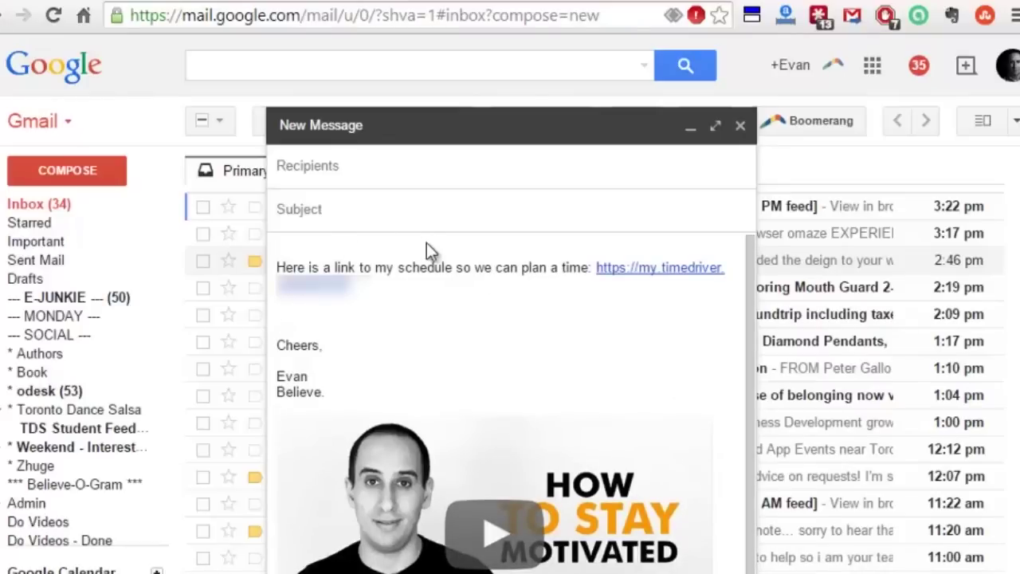